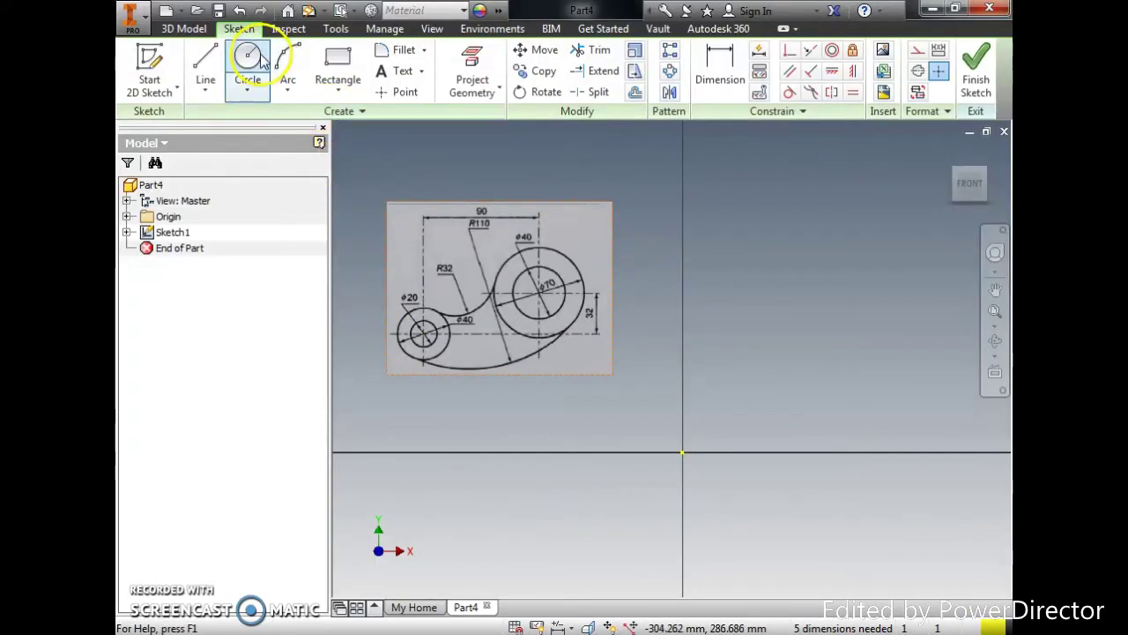
Sketch a circle about 62 mm in diameter at the origin and another about 66 mm in diameter to its upper right
{"action": "left_click", "coordinate": [682, 452]}
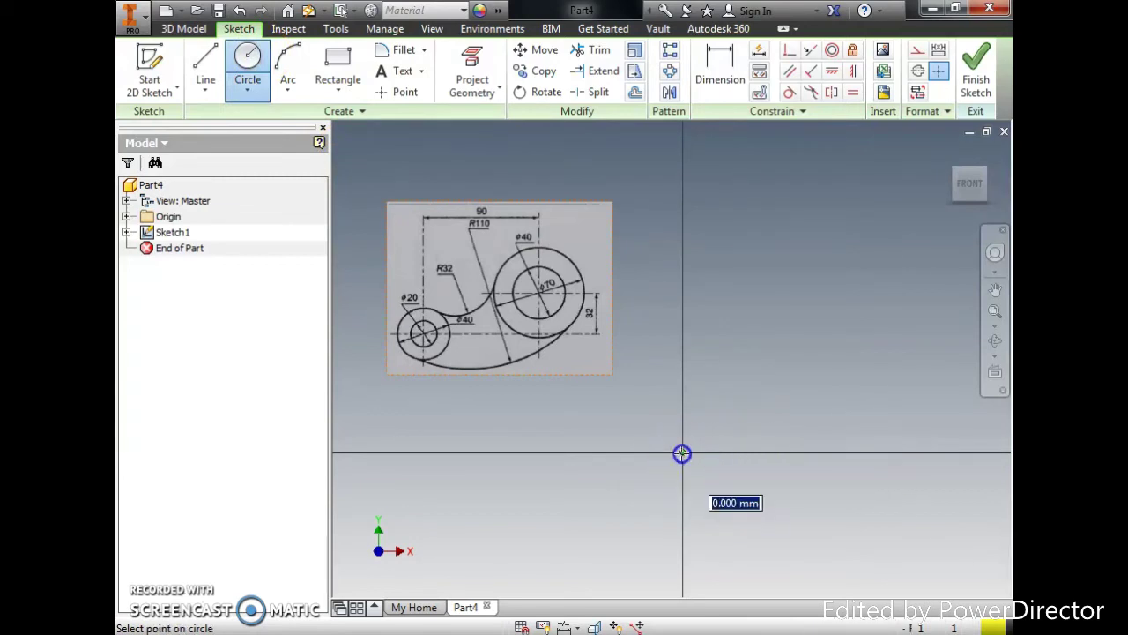
{"action": "left_click", "coordinate": [720, 475]}
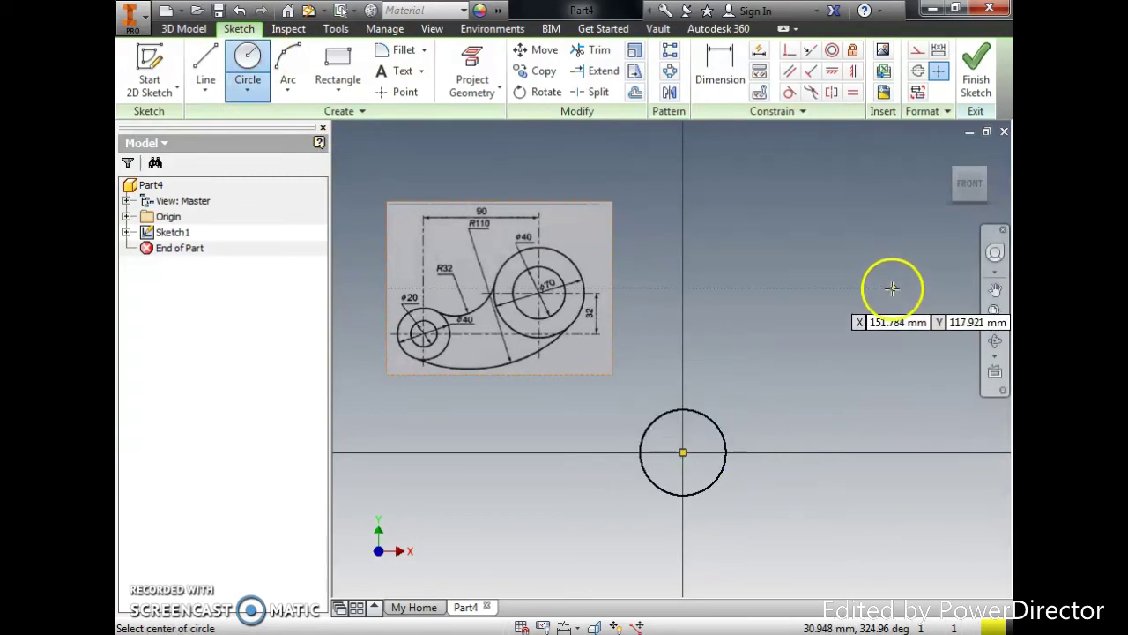
{"action": "left_click", "coordinate": [872, 310]}
{"action": "left_click", "coordinate": [909, 339]}
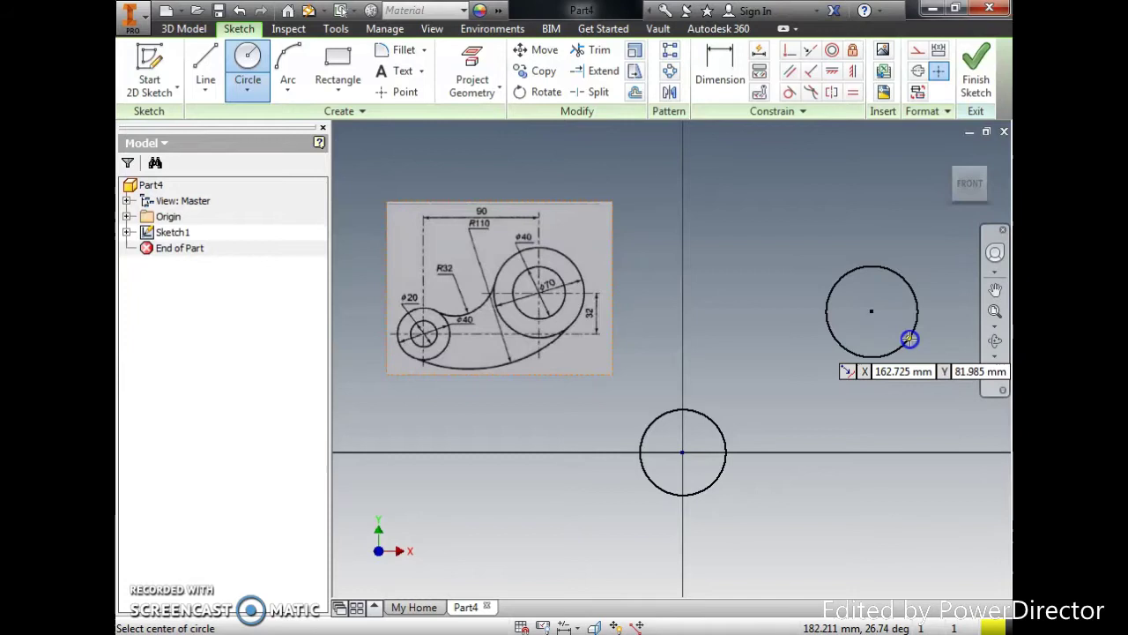
Dimension the circle at the origin to a diameter of 40 mm and the upper-right circle to 70 mm
{"action": "left_click", "coordinate": [726, 95]}
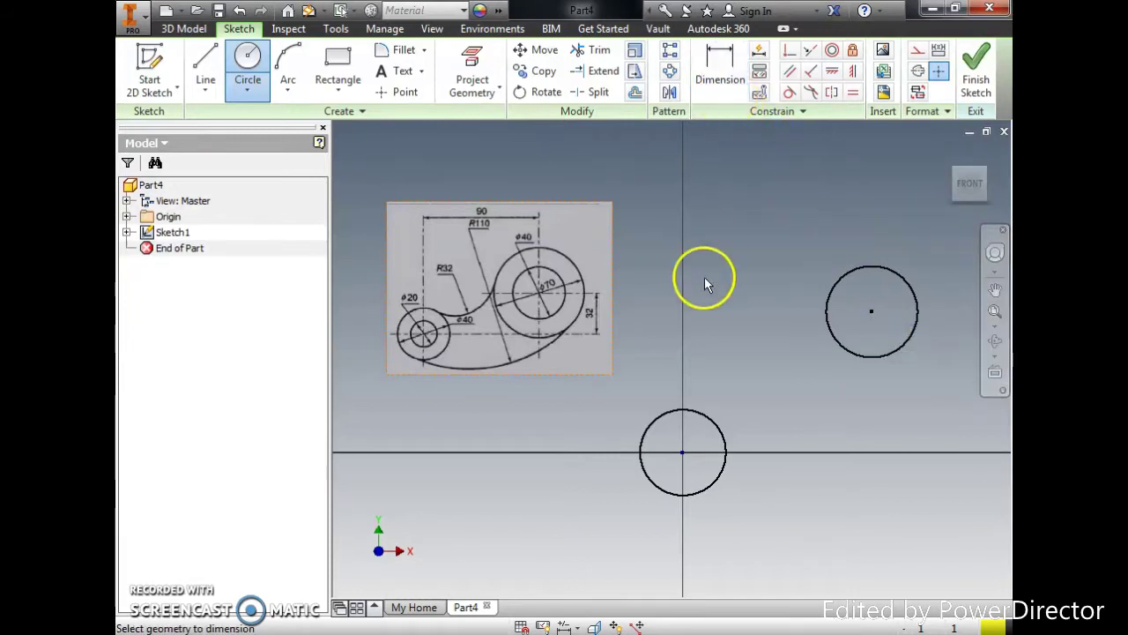
{"action": "left_click", "coordinate": [667, 421]}
{"action": "left_click", "coordinate": [649, 401]}
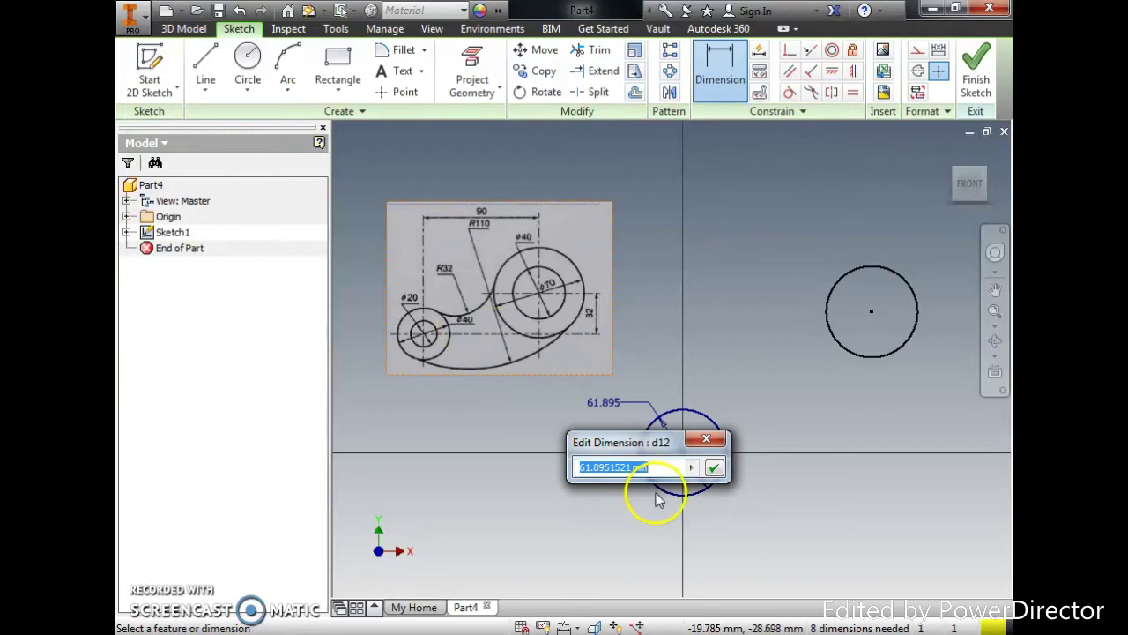
{"action": "key", "text": "Return"}
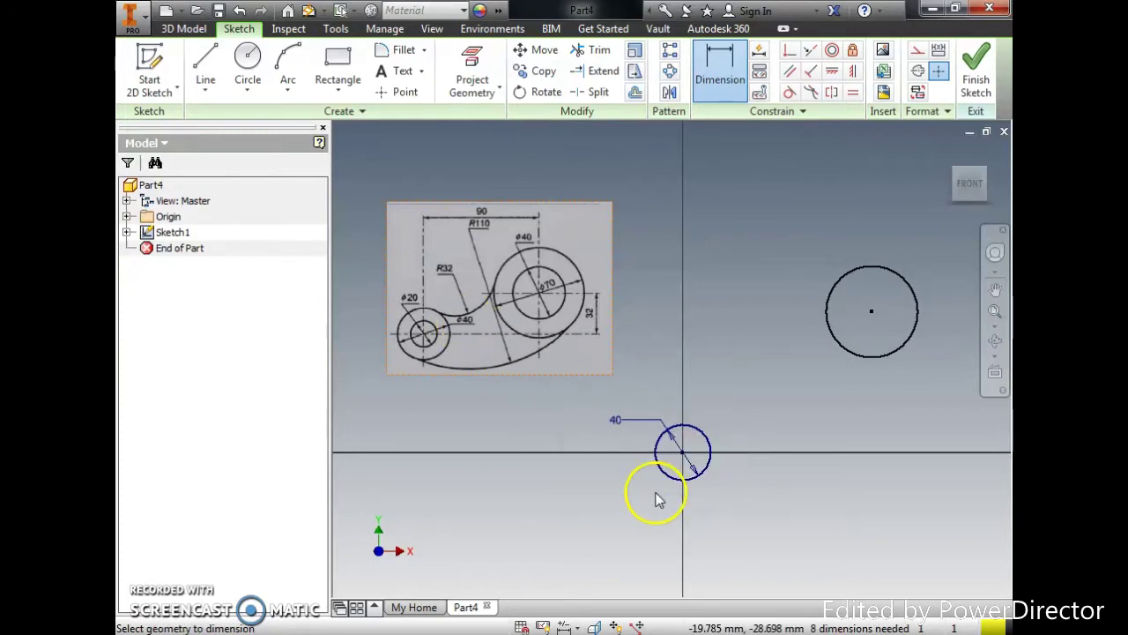
{"action": "left_click", "coordinate": [828, 320]}
{"action": "left_click", "coordinate": [806, 274]}
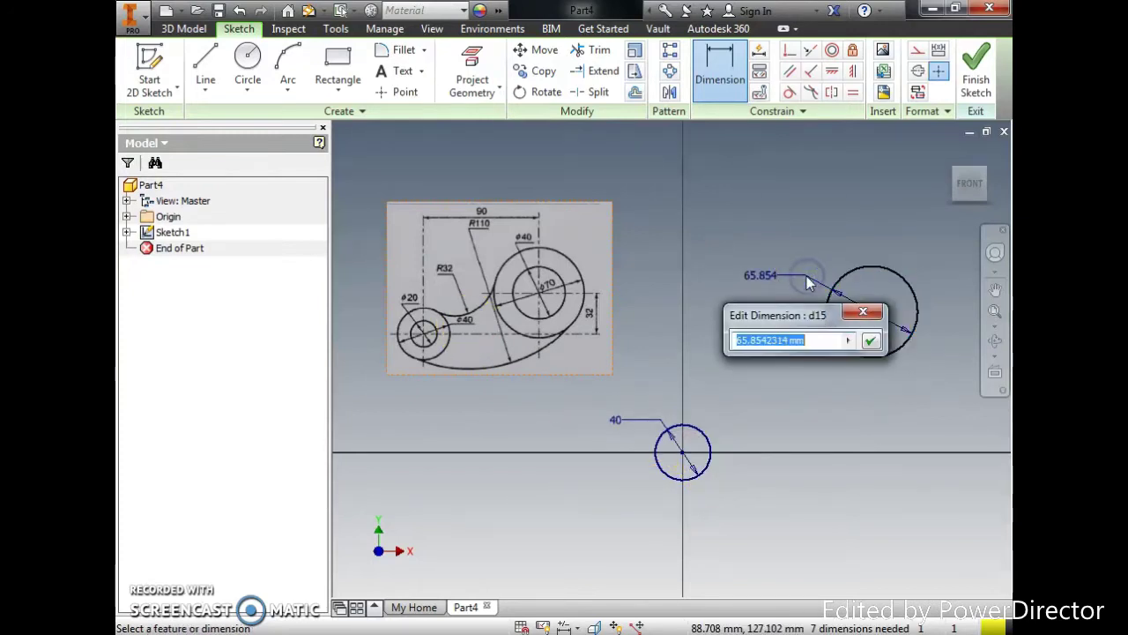
{"action": "type", "text": "70"}
{"action": "key", "text": "Return"}
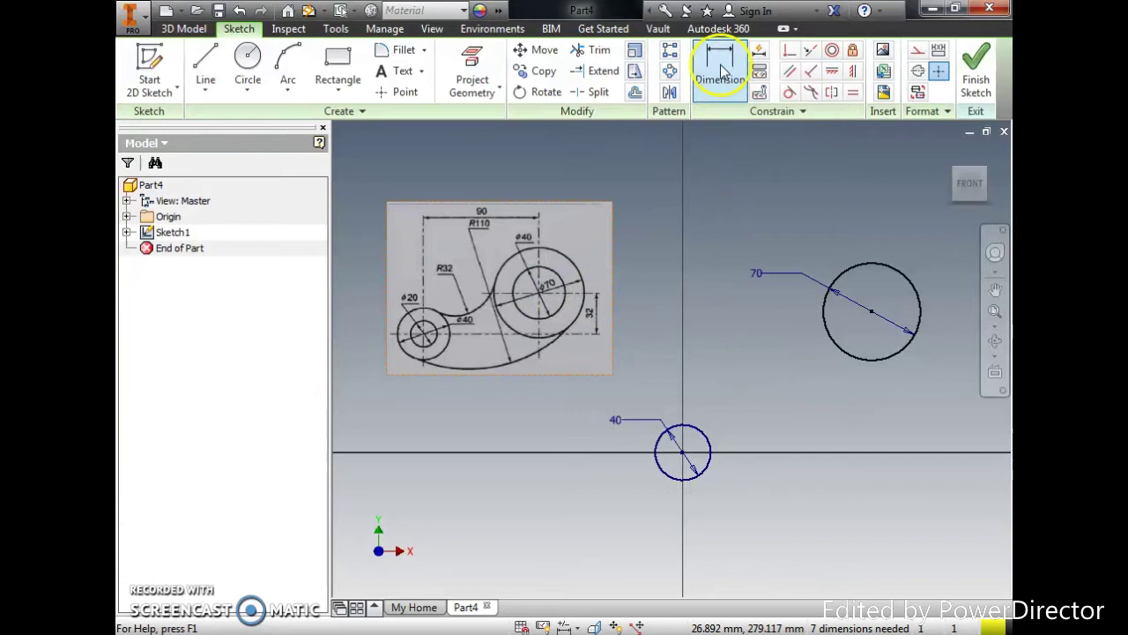
Set the horizontal distance between the two circle centres to 90 mm
{"action": "left_click", "coordinate": [663, 419]}
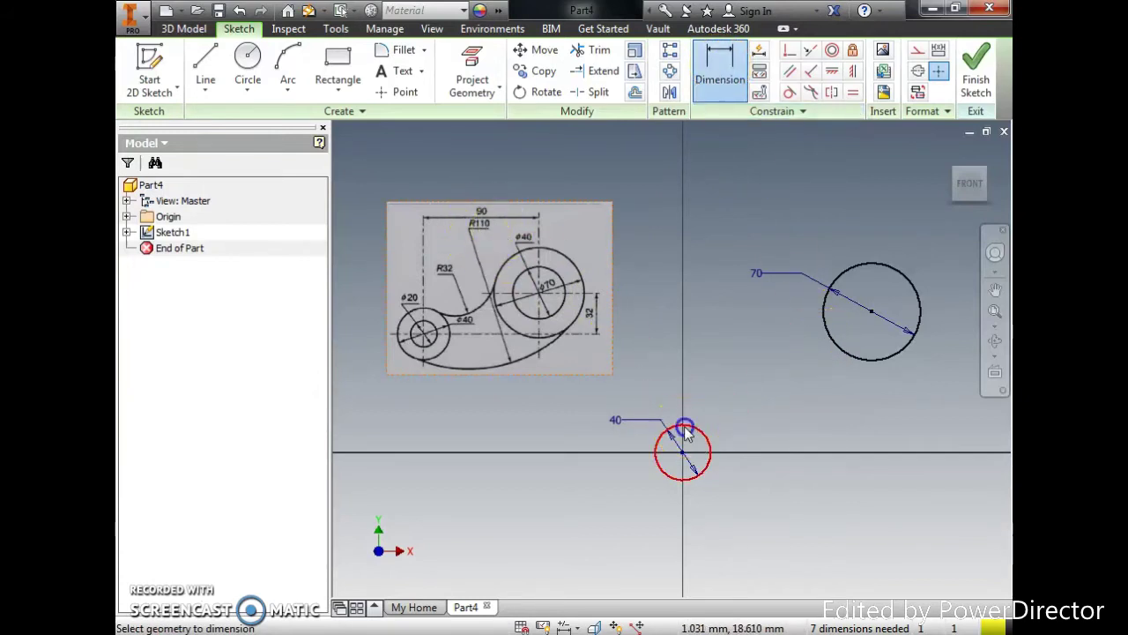
{"action": "left_click", "coordinate": [828, 342]}
{"action": "left_click", "coordinate": [790, 220]}
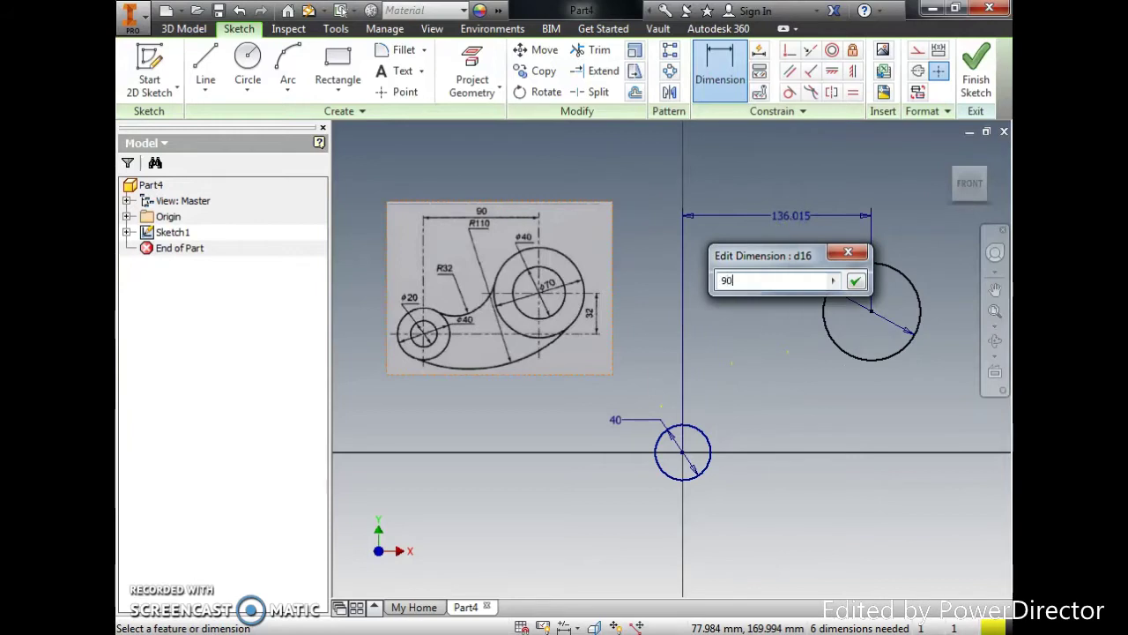
{"action": "key", "text": "Return"}
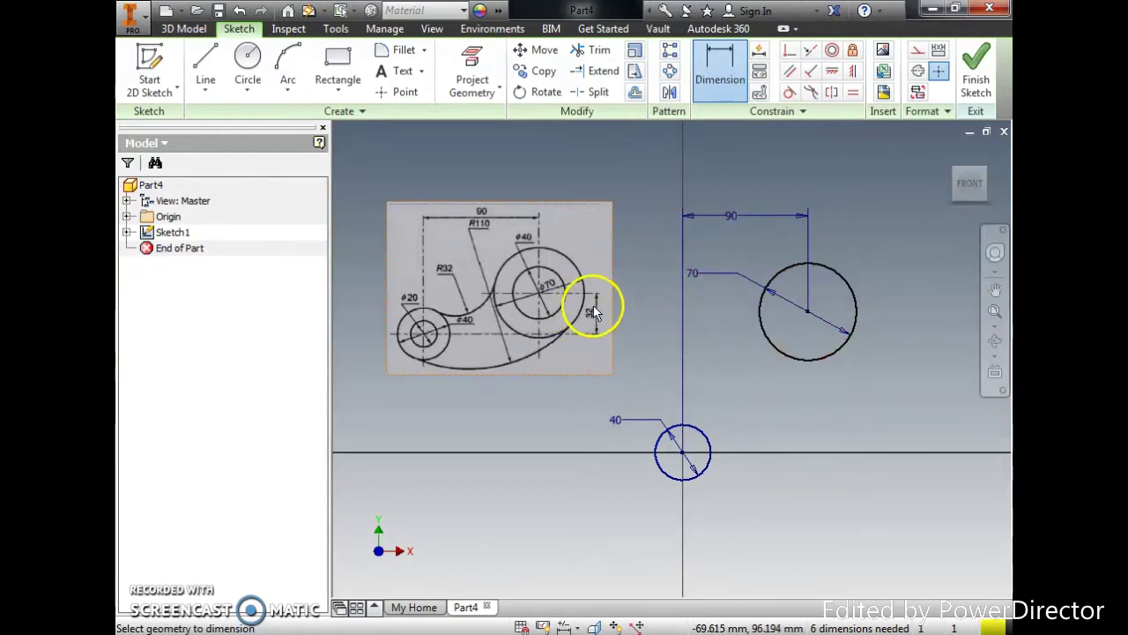
Set the vertical distance between the two circle centres to 32 mm
{"action": "left_click", "coordinate": [769, 338]}
{"action": "left_click", "coordinate": [706, 433]}
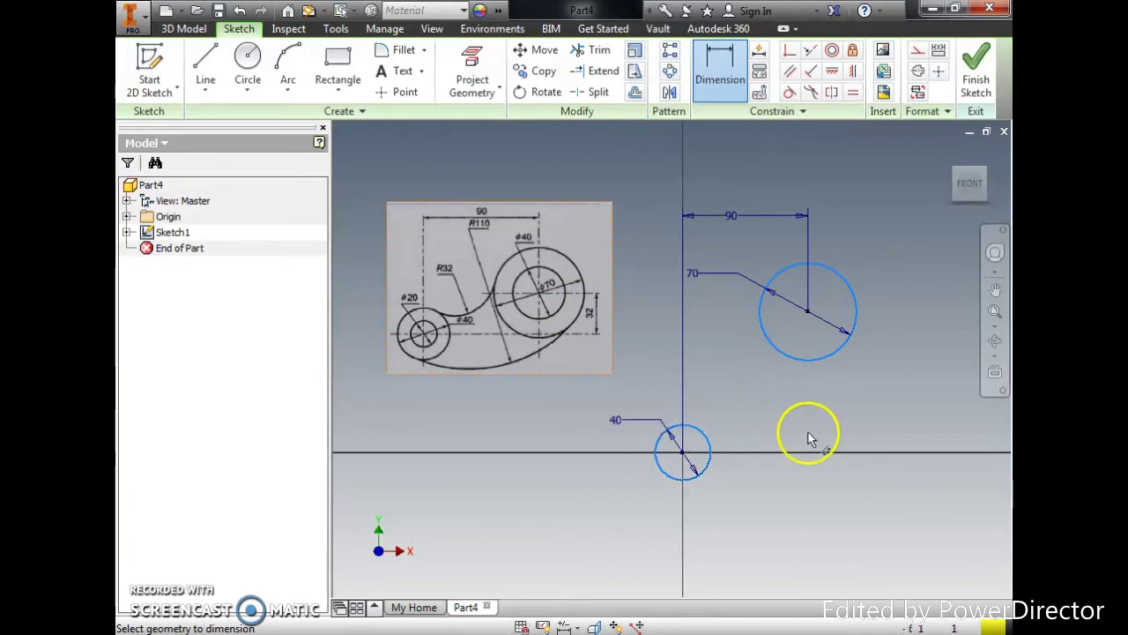
{"action": "left_click", "coordinate": [928, 410]}
{"action": "type", "text": "32"}
{"action": "key", "text": "Return"}
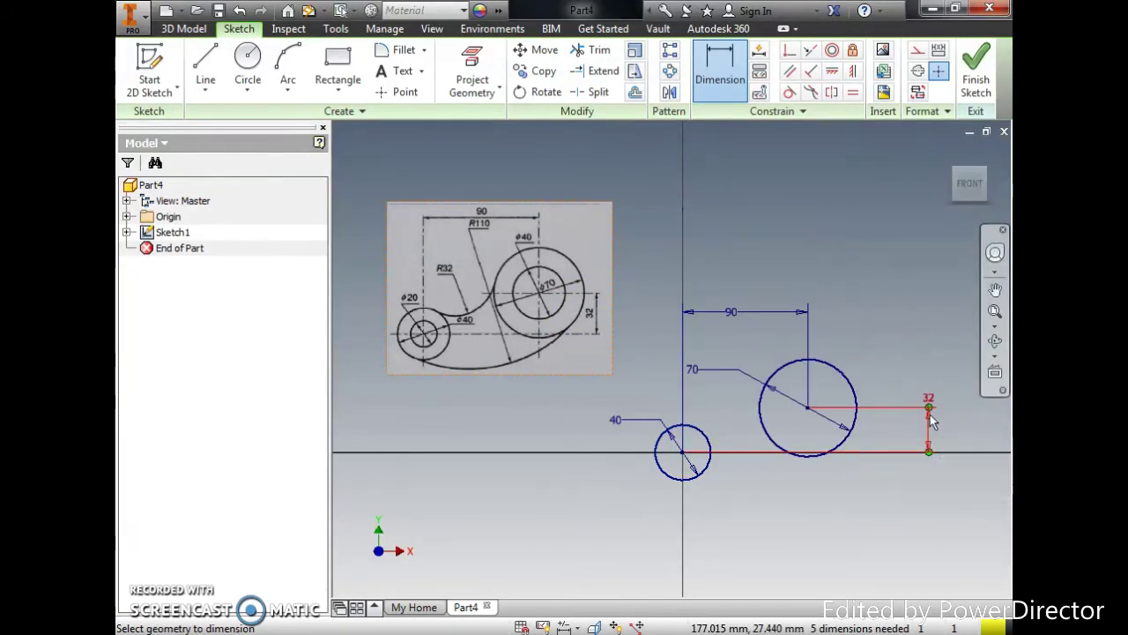
Reposition the text of the 32 mm vertical dimension so it sits between its arrows
{"action": "left_click", "coordinate": [844, 511]}
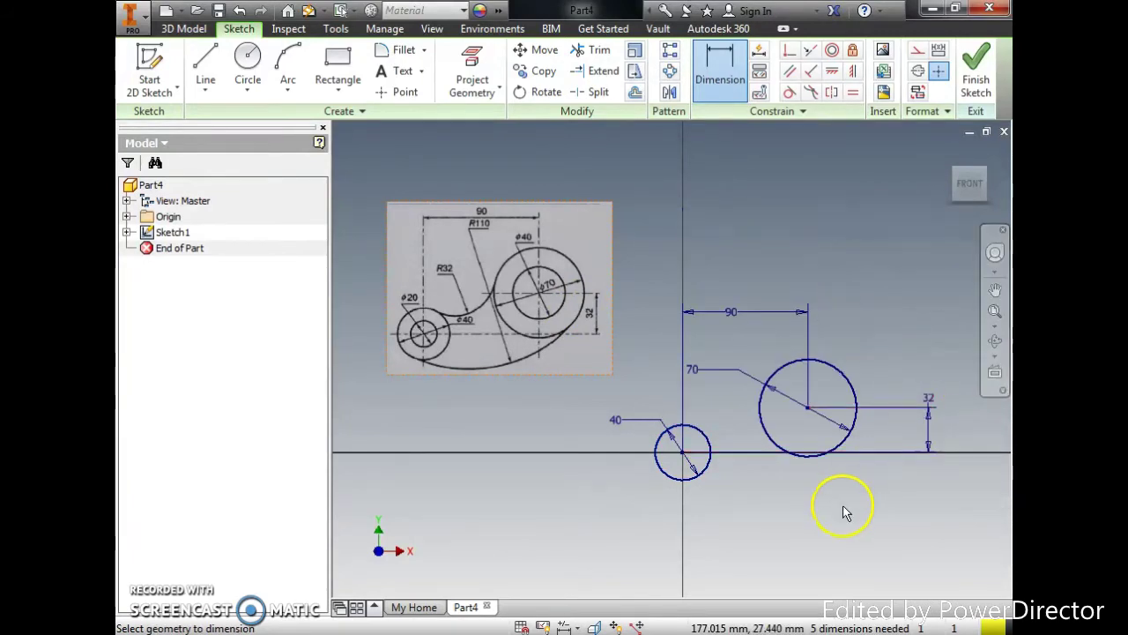
{"action": "double_click", "coordinate": [928, 401]}
{"action": "left_click", "coordinate": [995, 461]}
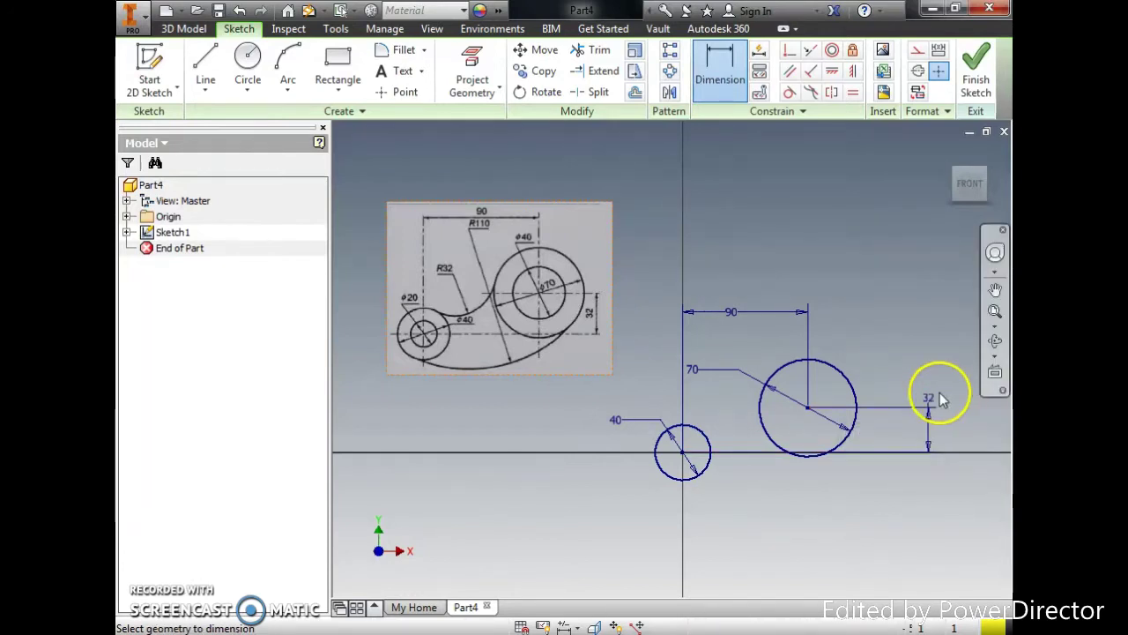
{"action": "left_click", "coordinate": [732, 86]}
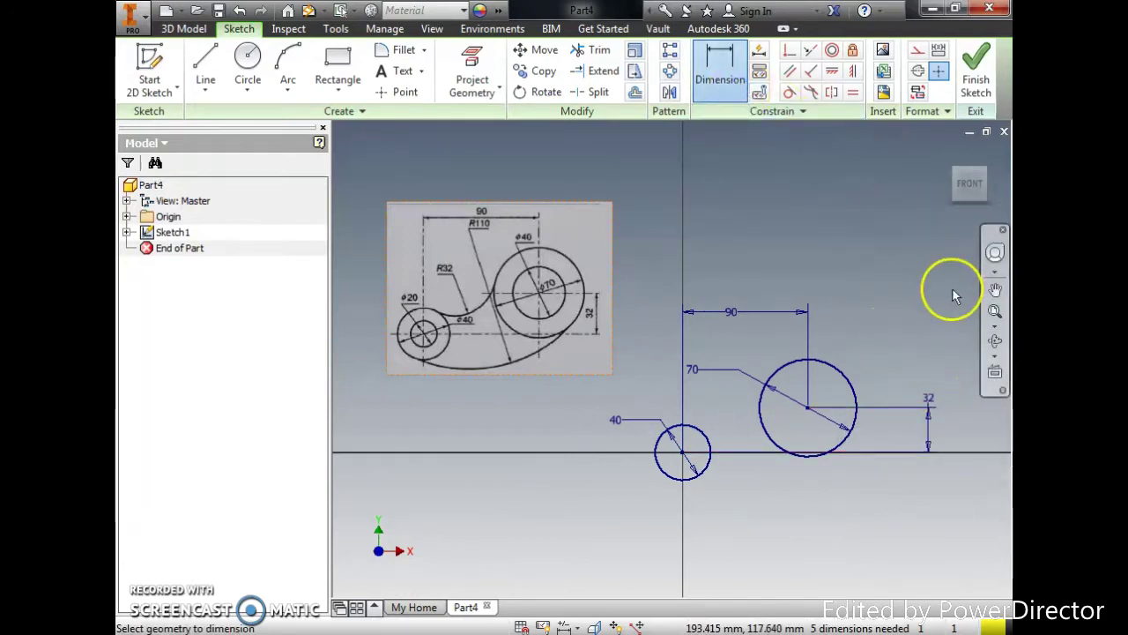
{"action": "key", "text": "Escape"}
{"action": "left_click_drag", "start_coordinate": [926, 398], "coordinate": [926, 430]}
{"action": "left_click", "coordinate": [360, 373]}
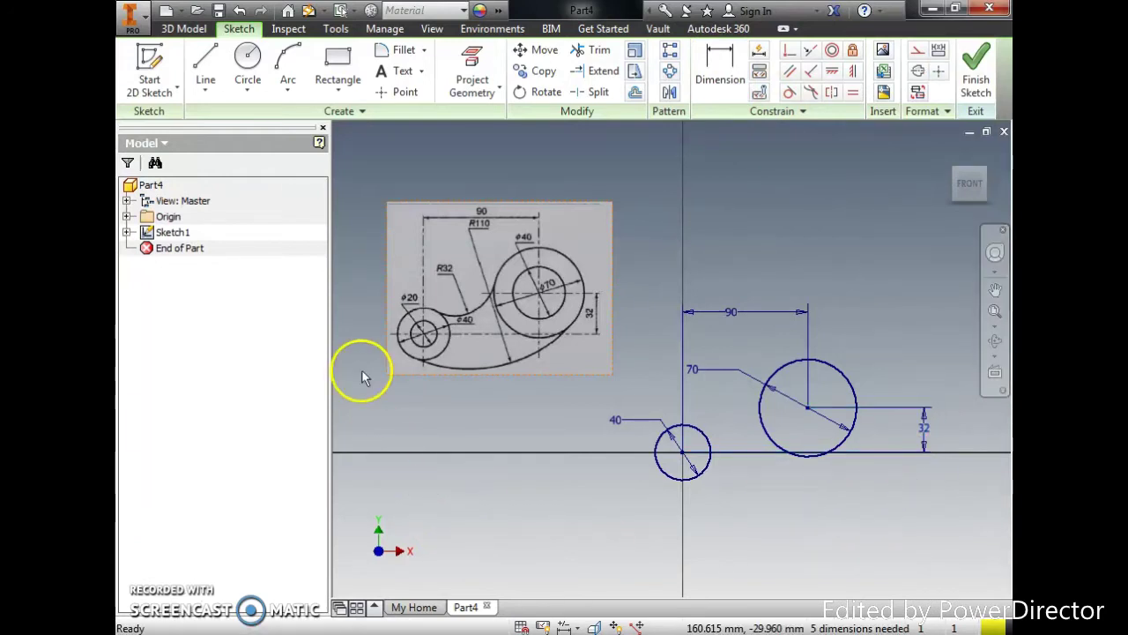
Draw a downward-bulging three-point arc, about 32 mm in radius, from the small circle's upper right to the large circle's left side
{"action": "left_click", "coordinate": [289, 81]}
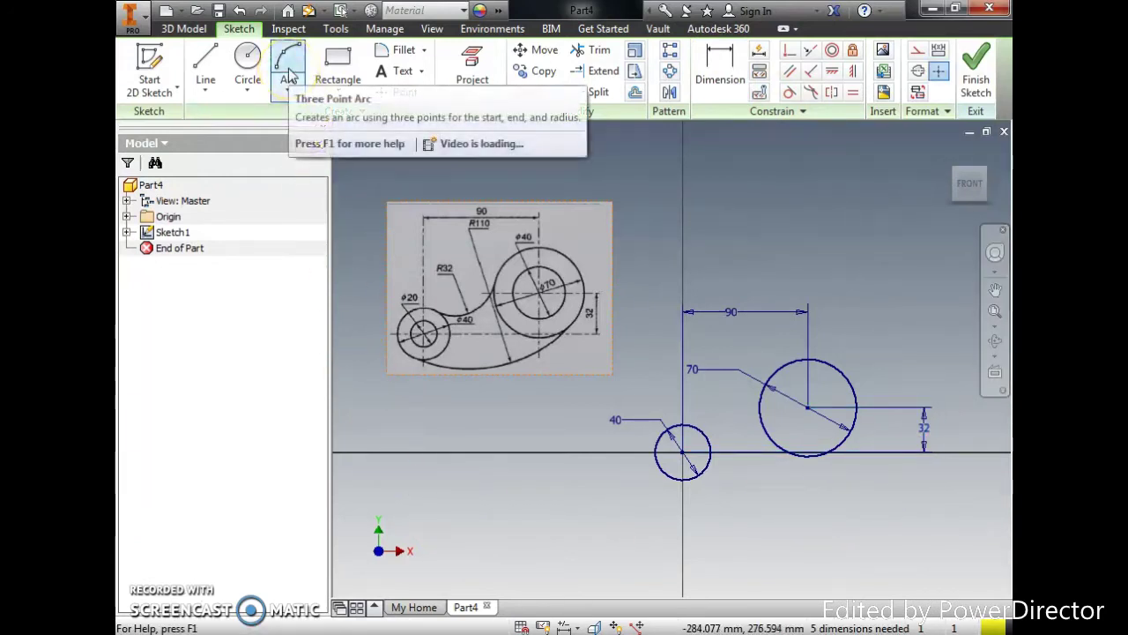
{"action": "left_click", "coordinate": [701, 429]}
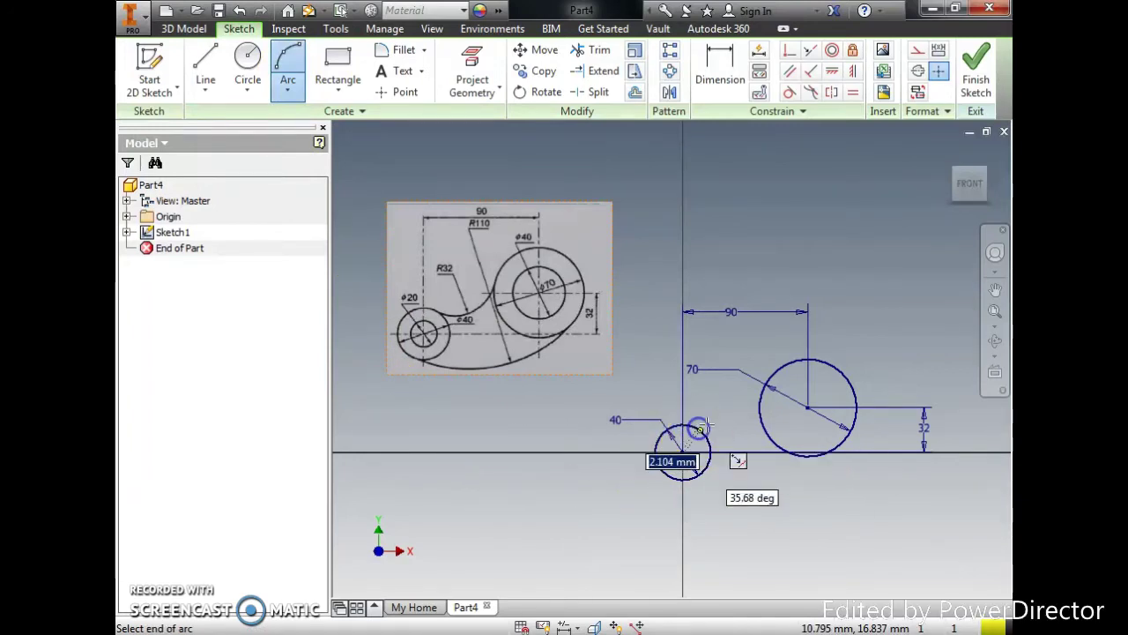
{"action": "left_click", "coordinate": [759, 407]}
{"action": "left_click", "coordinate": [747, 423]}
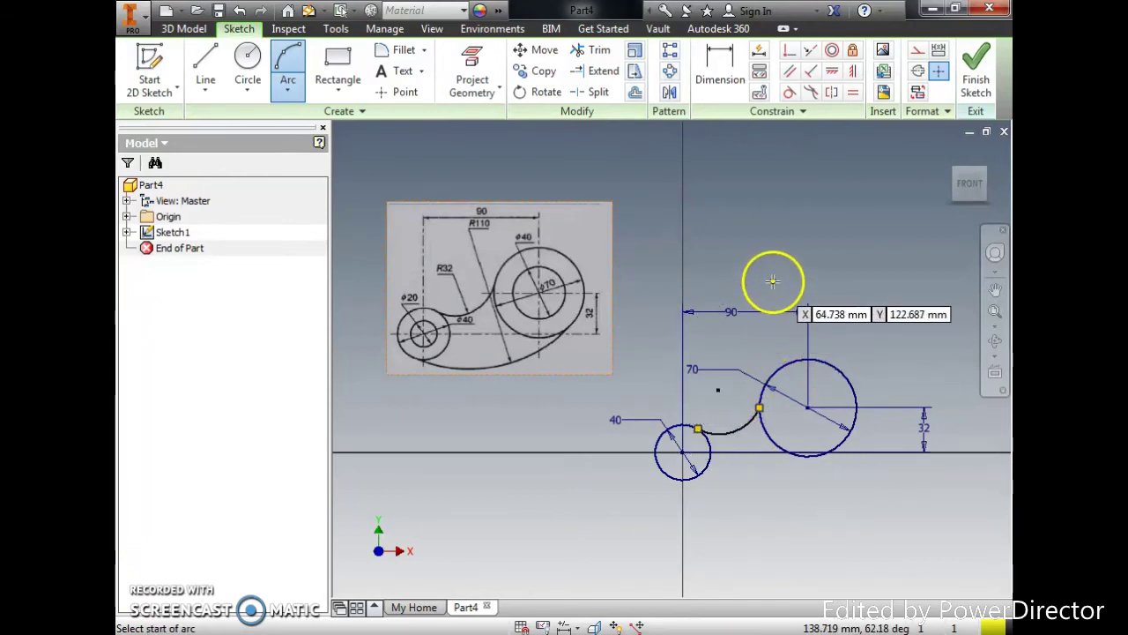
{"action": "key", "text": "Escape"}
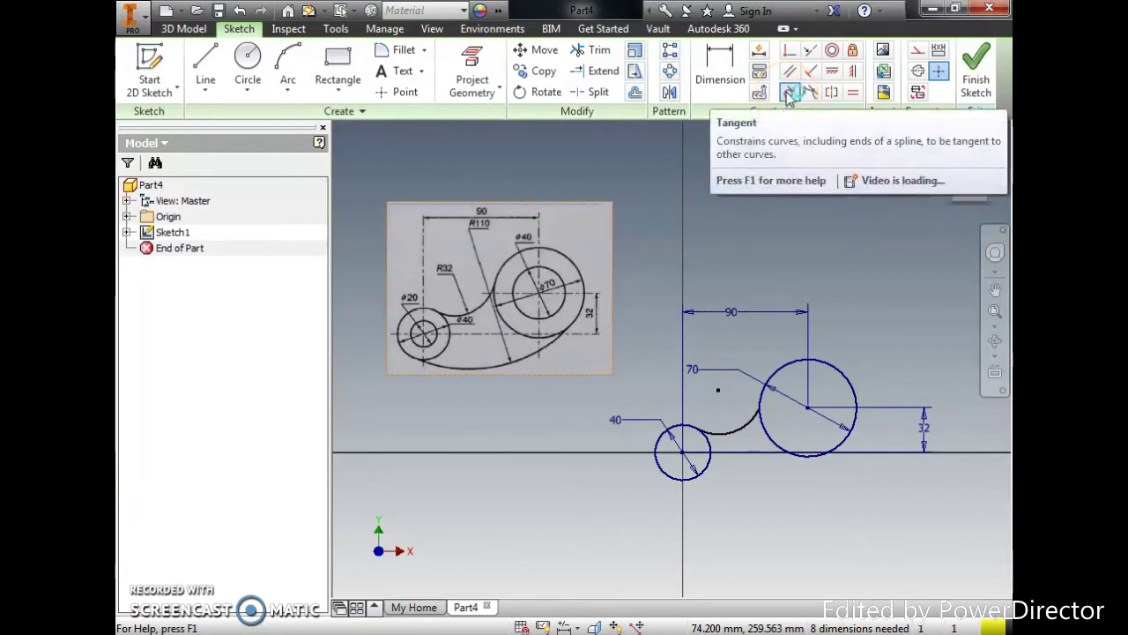
Constrain the upper connecting arc tangent to both the small and the large circle
{"action": "left_click", "coordinate": [790, 93]}
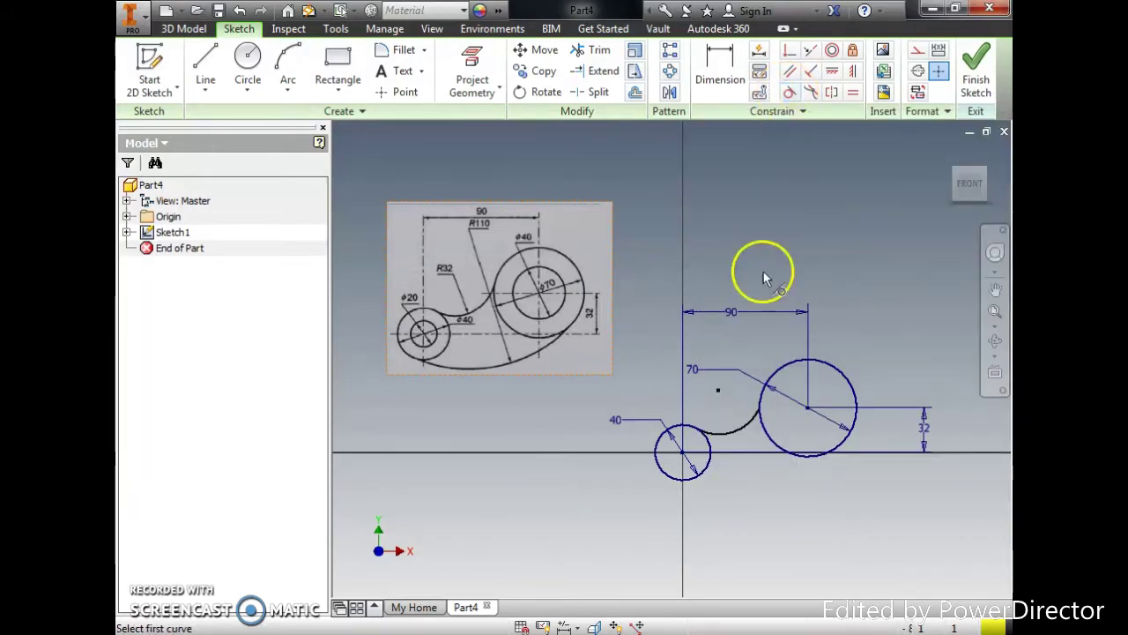
{"action": "left_click", "coordinate": [711, 451]}
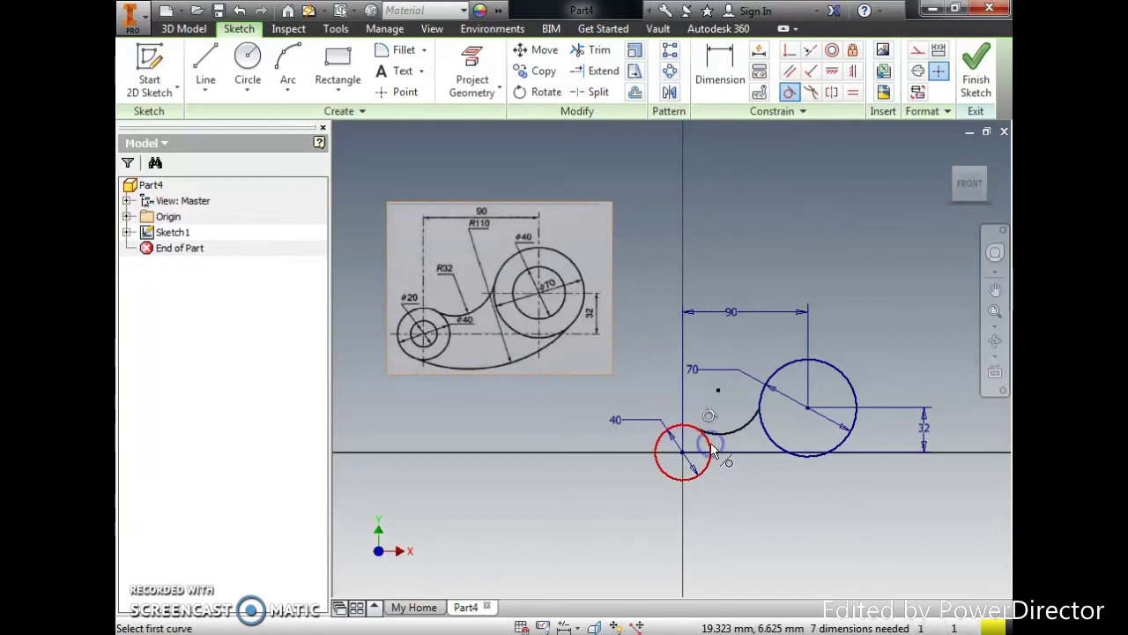
{"action": "left_click", "coordinate": [766, 432]}
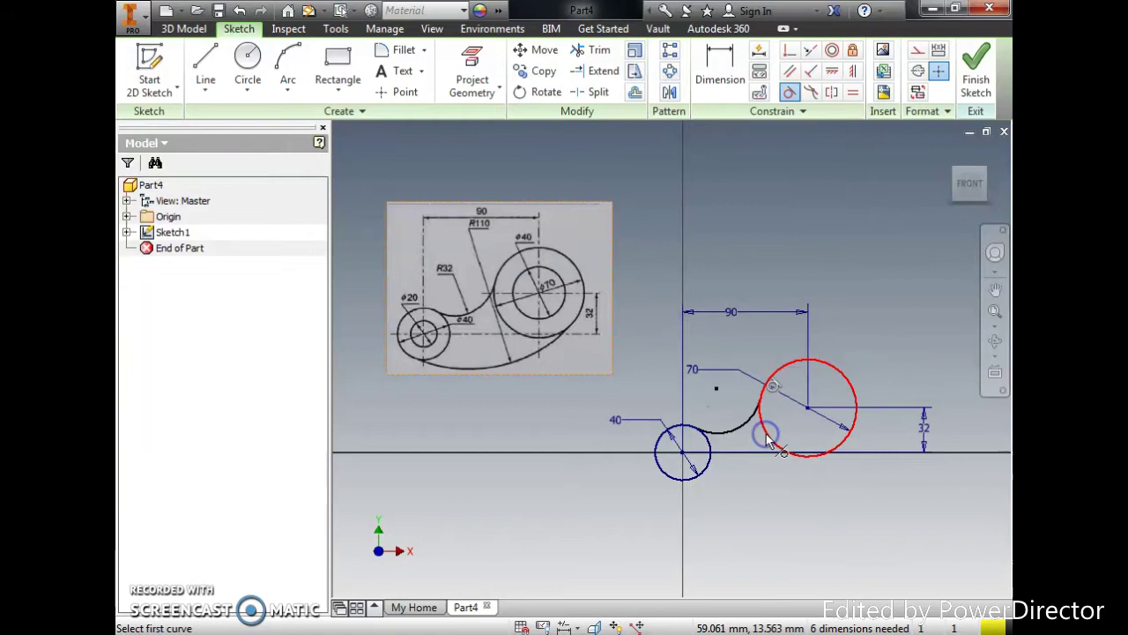
{"action": "key", "text": "Escape"}
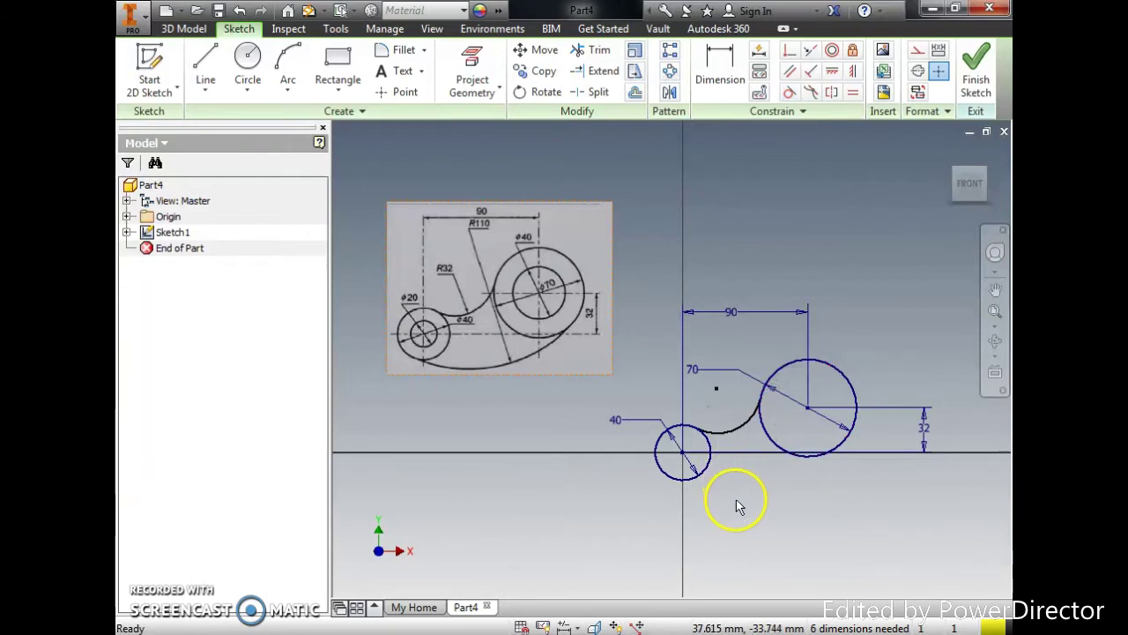
Dimension the upper connecting arc with a radius of 32 mm
{"action": "left_click", "coordinate": [729, 69]}
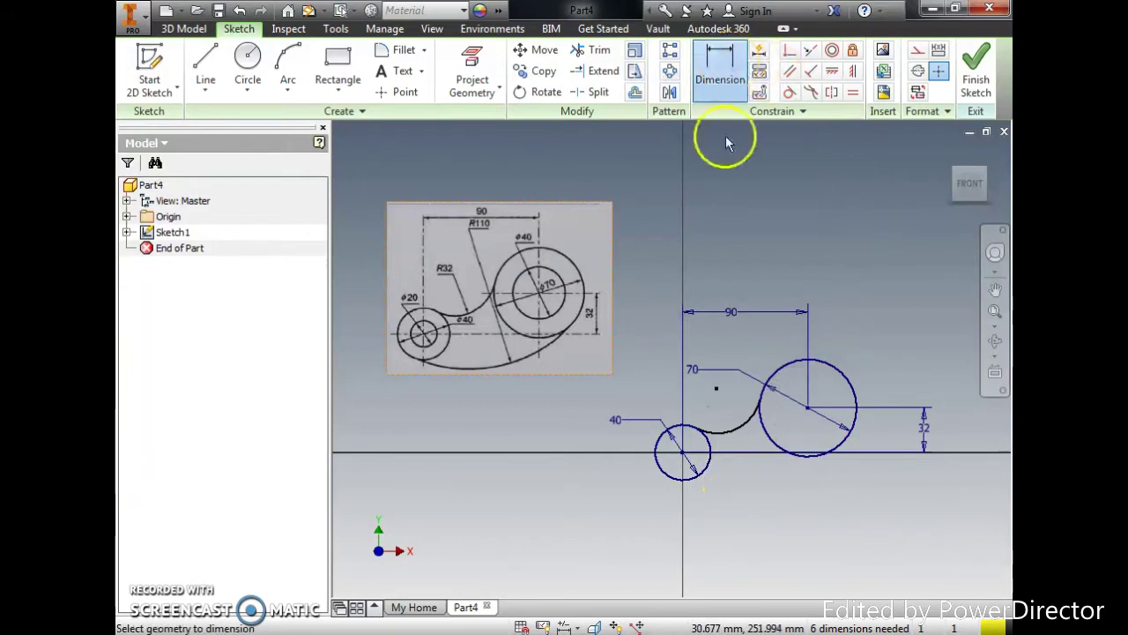
{"action": "left_click", "coordinate": [723, 432]}
{"action": "left_click", "coordinate": [722, 421]}
{"action": "type", "text": "32"}
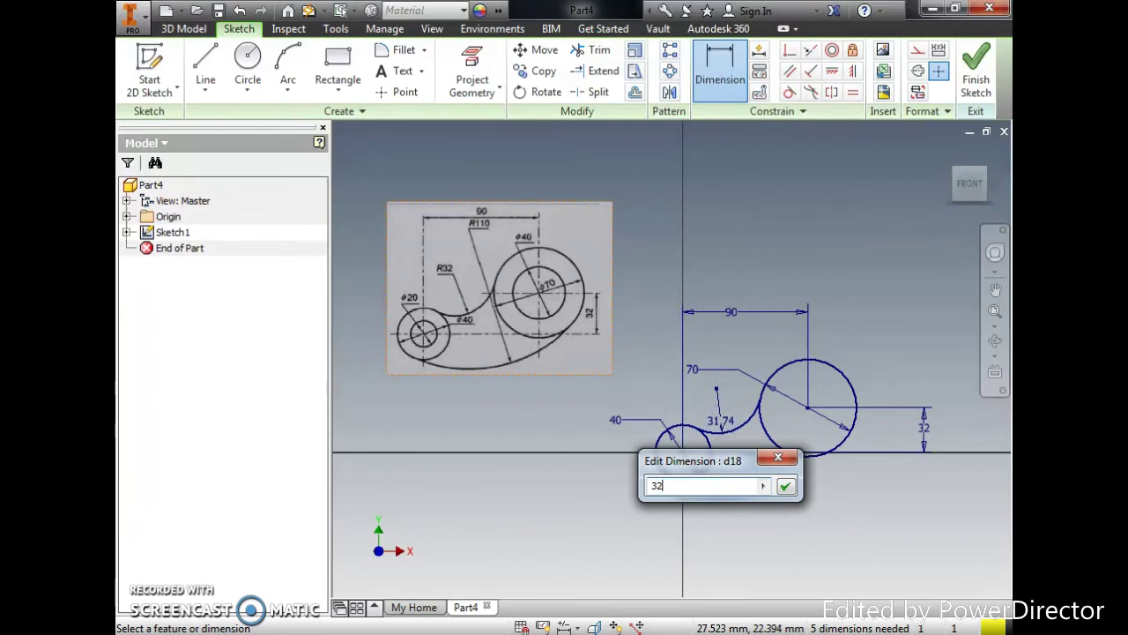
{"action": "key", "text": "Return"}
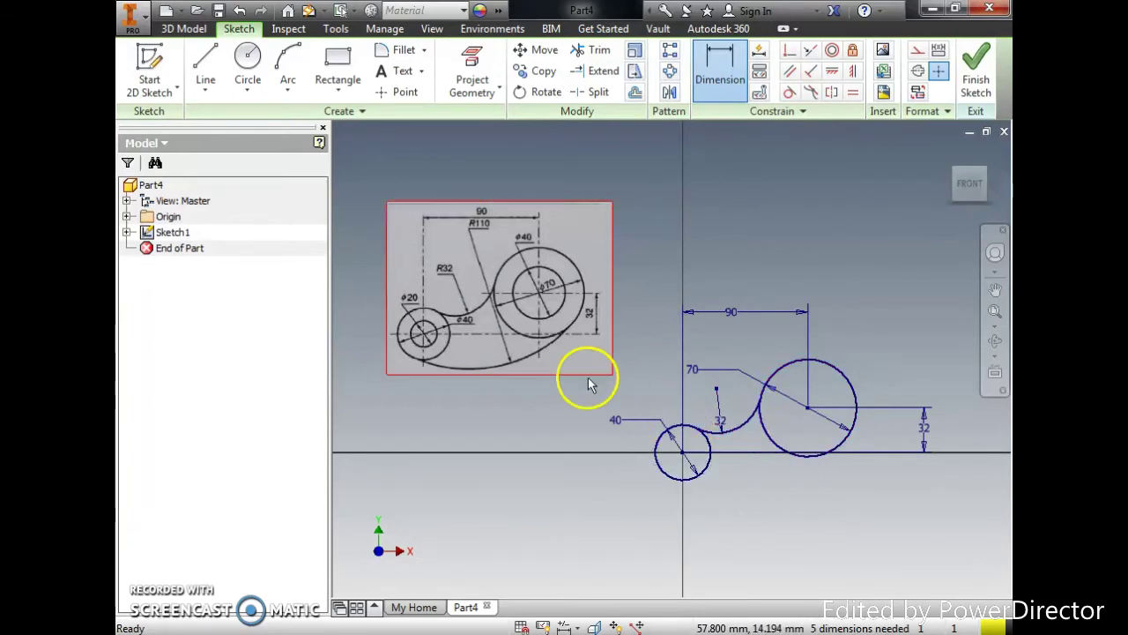
{"action": "key", "text": "Escape"}
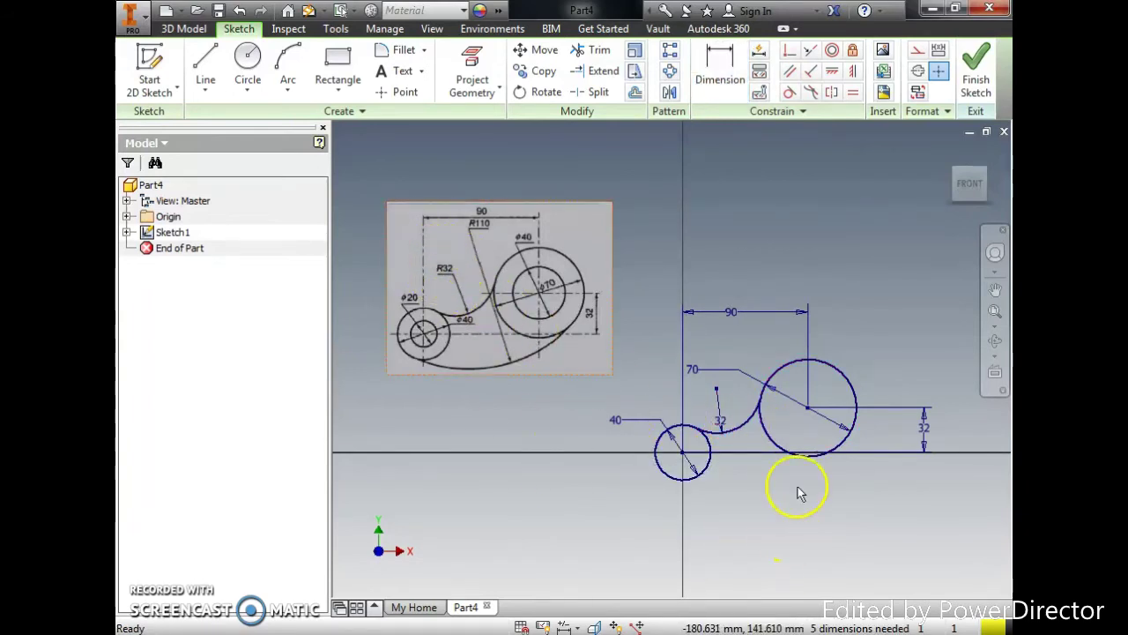
Draw a second downward-bulging three-point arc from the small circle's lower right to the underside of the large circle
{"action": "left_click", "coordinate": [284, 66]}
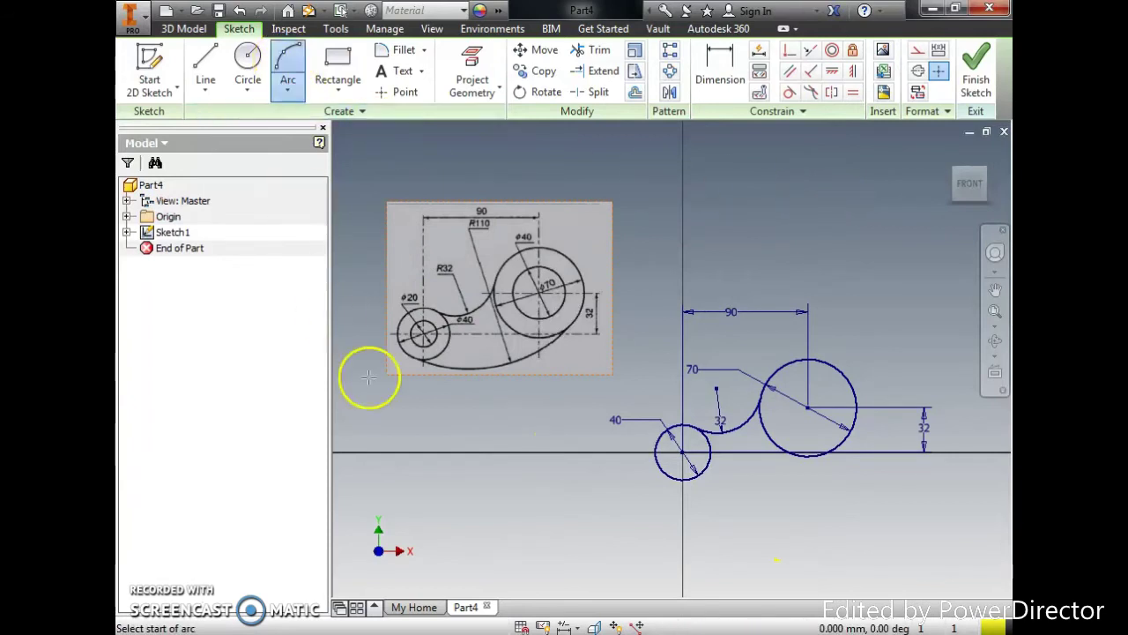
{"action": "left_click", "coordinate": [707, 470]}
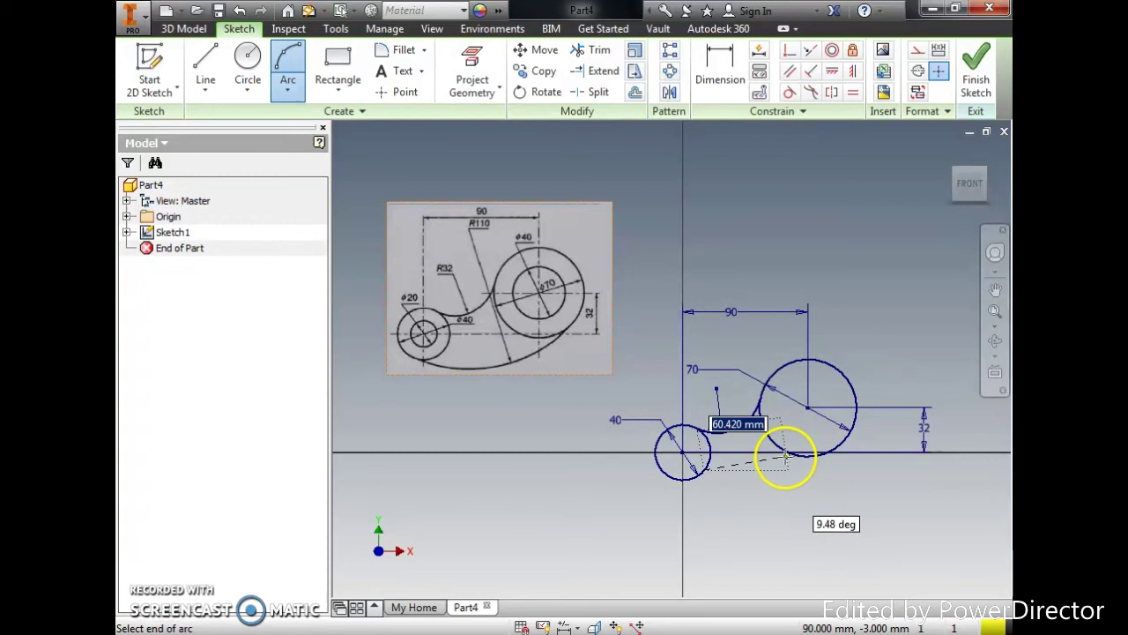
{"action": "left_click", "coordinate": [779, 478]}
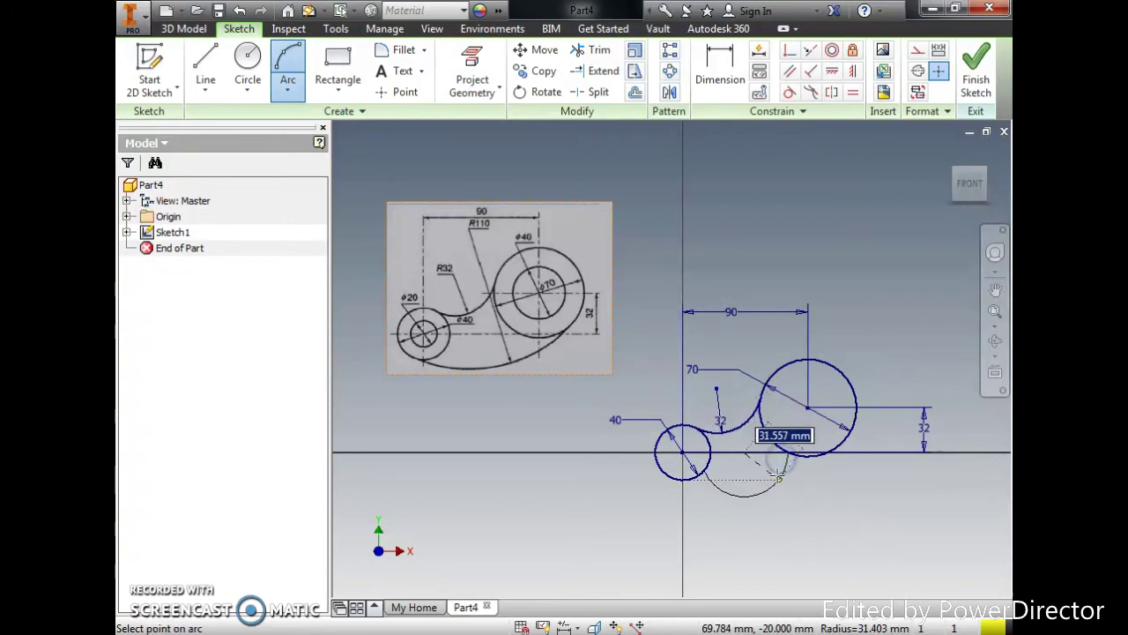
{"action": "left_click", "coordinate": [763, 487]}
{"action": "key", "text": "Escape"}
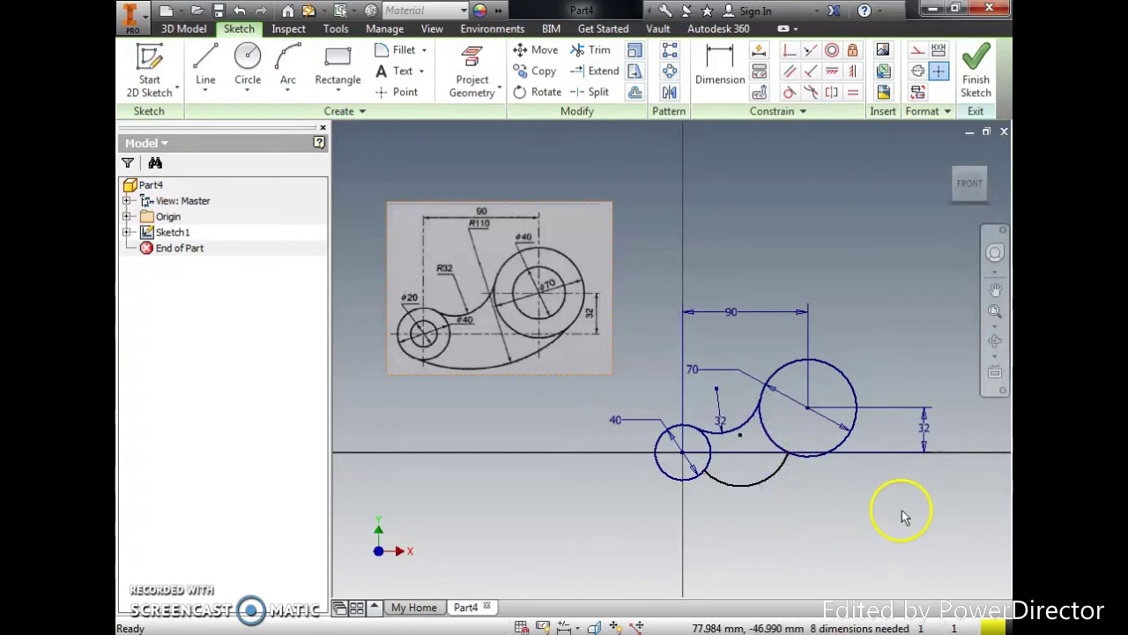
Constrain the lower connecting arc tangent to the small and the large circle, deepening its downward bulge between the two constraints
{"action": "left_click", "coordinate": [788, 95]}
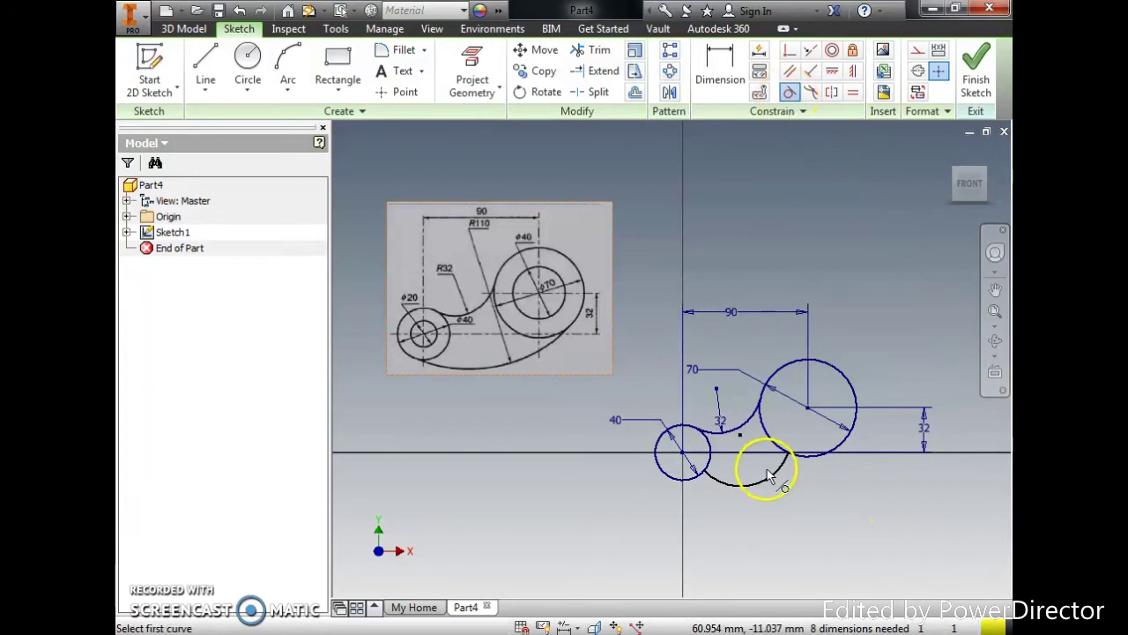
{"action": "left_click", "coordinate": [751, 485]}
{"action": "left_click", "coordinate": [696, 479]}
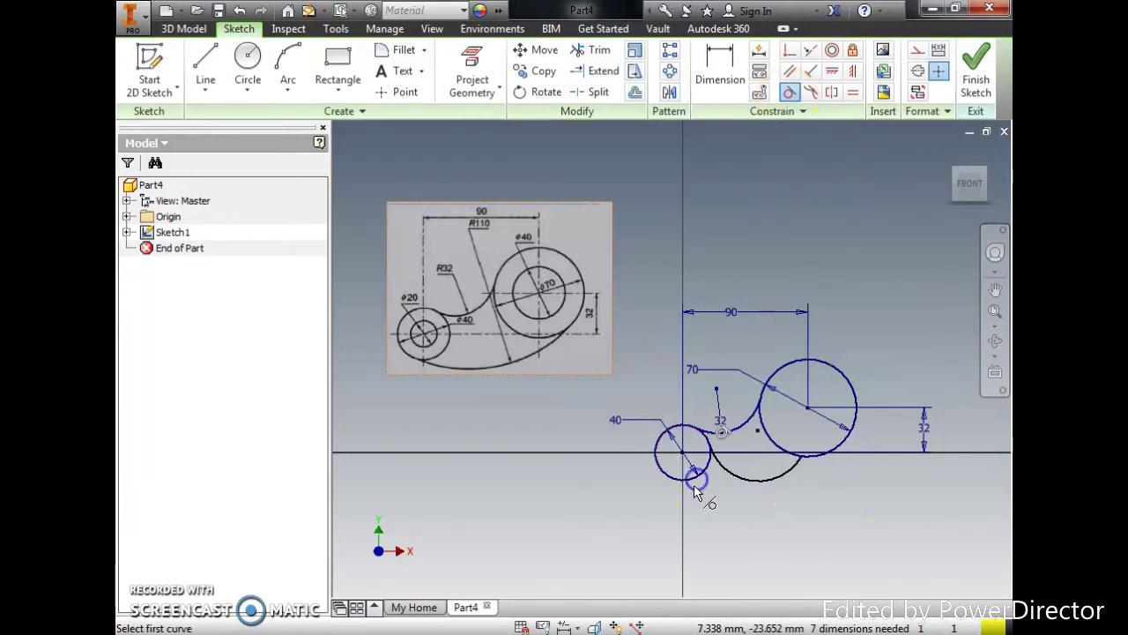
{"action": "left_click", "coordinate": [714, 452]}
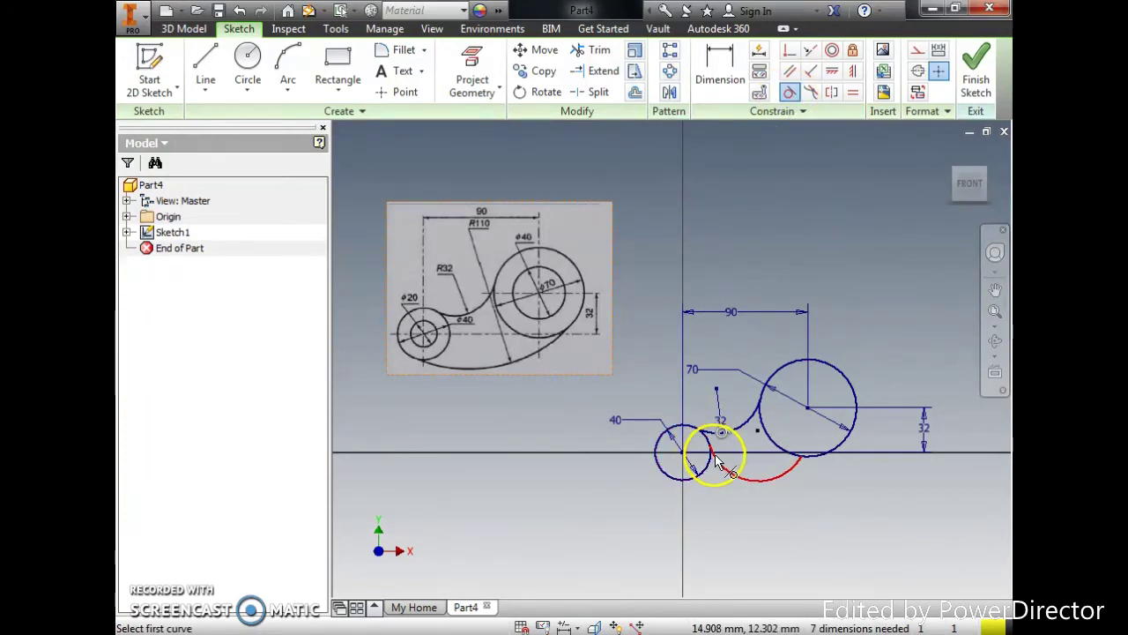
{"action": "left_click", "coordinate": [712, 448]}
{"action": "key", "text": "Escape"}
{"action": "left_click_drag", "start_coordinate": [714, 449], "coordinate": [725, 524]}
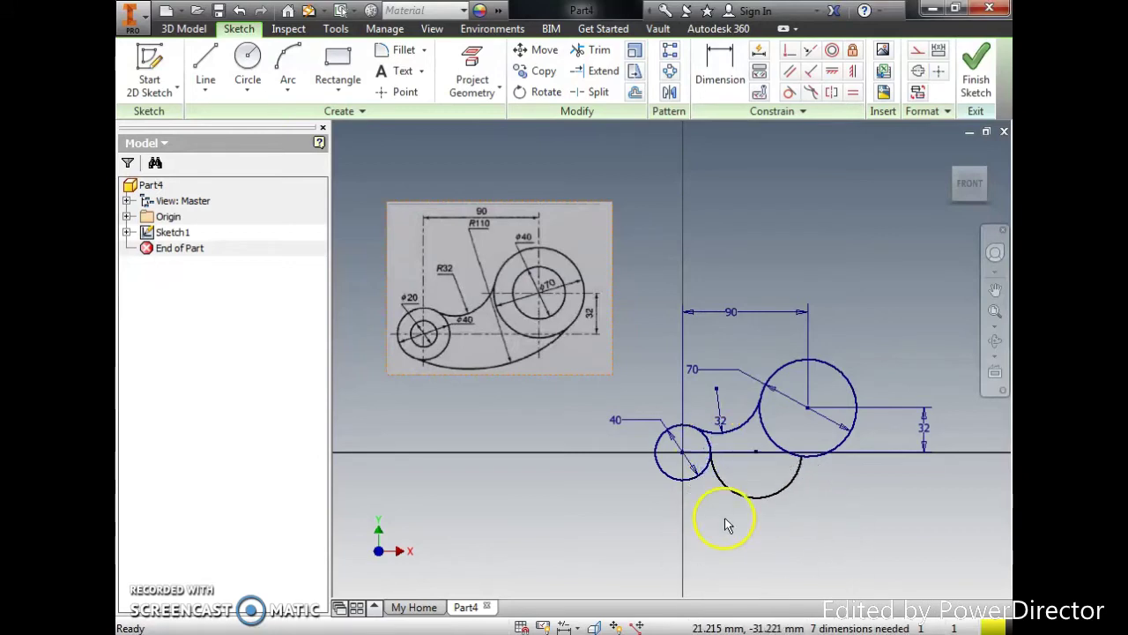
{"action": "left_click", "coordinate": [789, 92]}
{"action": "left_click", "coordinate": [798, 480]}
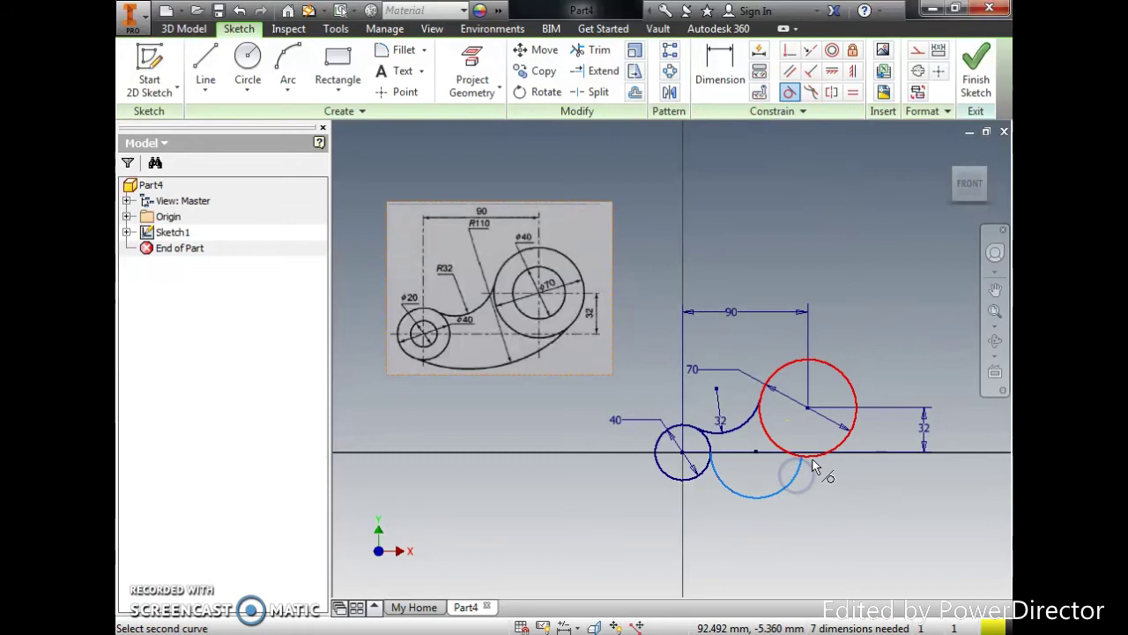
{"action": "left_click", "coordinate": [806, 454]}
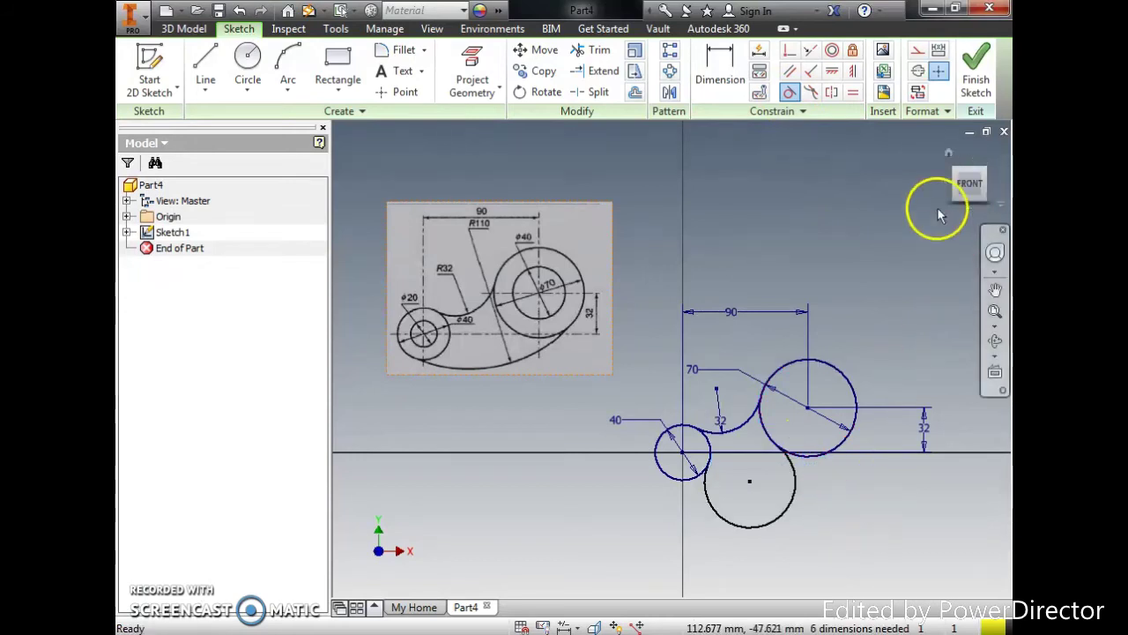
Dimension the lower connecting arc with a radius of 110 mm
{"action": "left_click", "coordinate": [720, 66]}
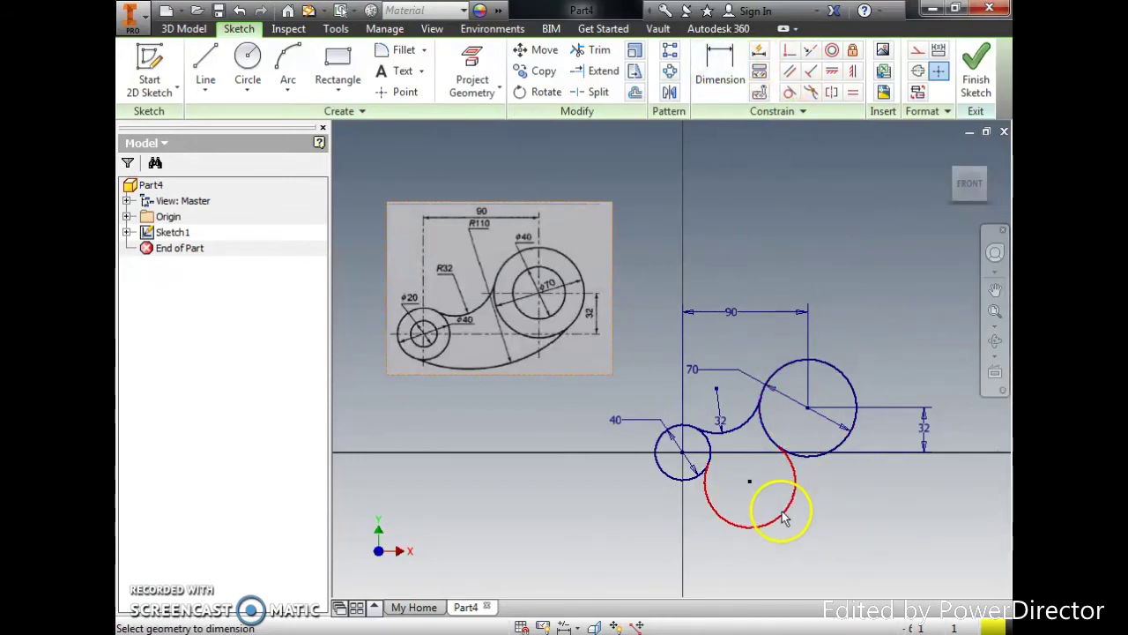
{"action": "left_click", "coordinate": [756, 448]}
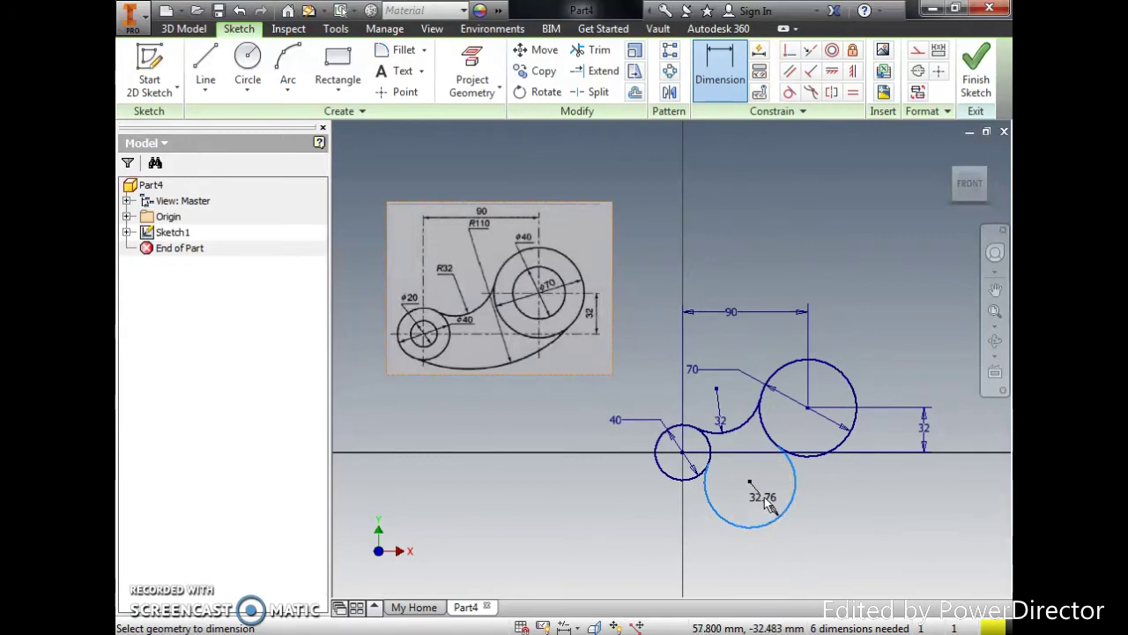
{"action": "left_click", "coordinate": [765, 499]}
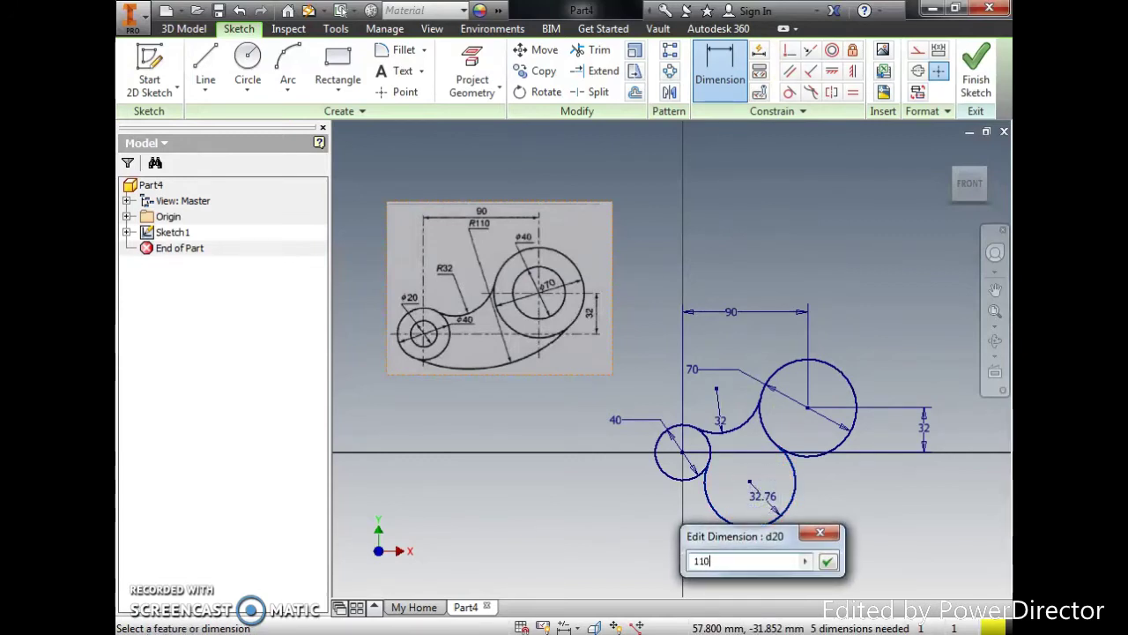
{"action": "type", "text": "110"}
{"action": "key", "text": "Return"}
{"action": "left_click", "coordinate": [743, 496]}
{"action": "key", "text": "Escape"}
Try to flip the lower connecting arc by moving its center upward, and delete that arc
{"action": "scroll", "coordinate": [752, 471], "scroll_direction": "up", "scroll_amount": 2}
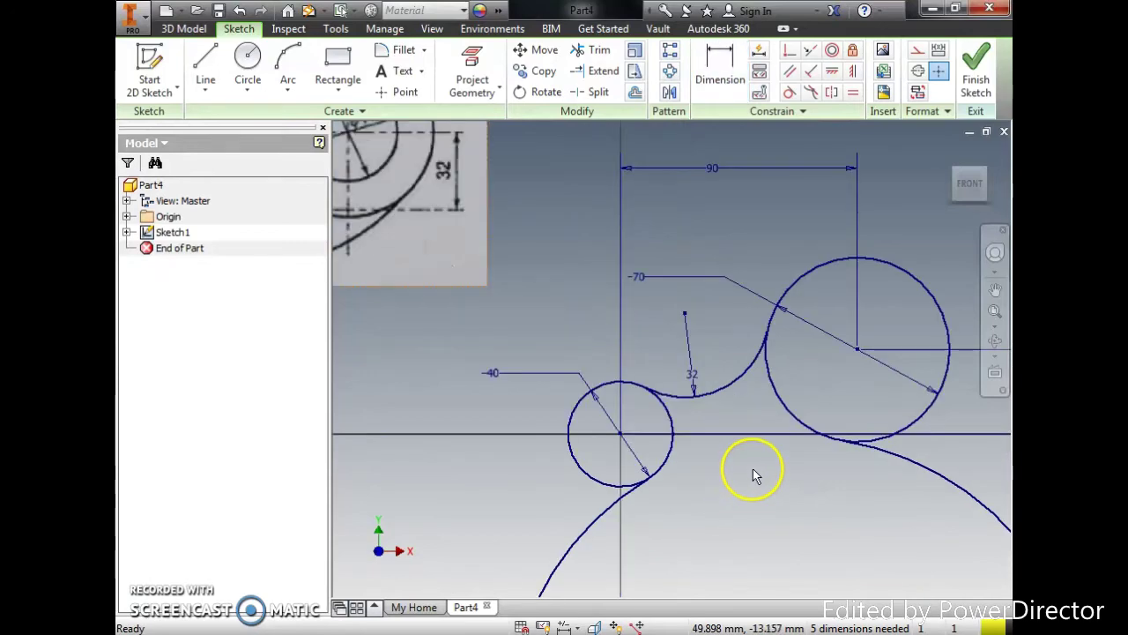
{"action": "scroll", "coordinate": [753, 472], "scroll_direction": "down", "scroll_amount": 5}
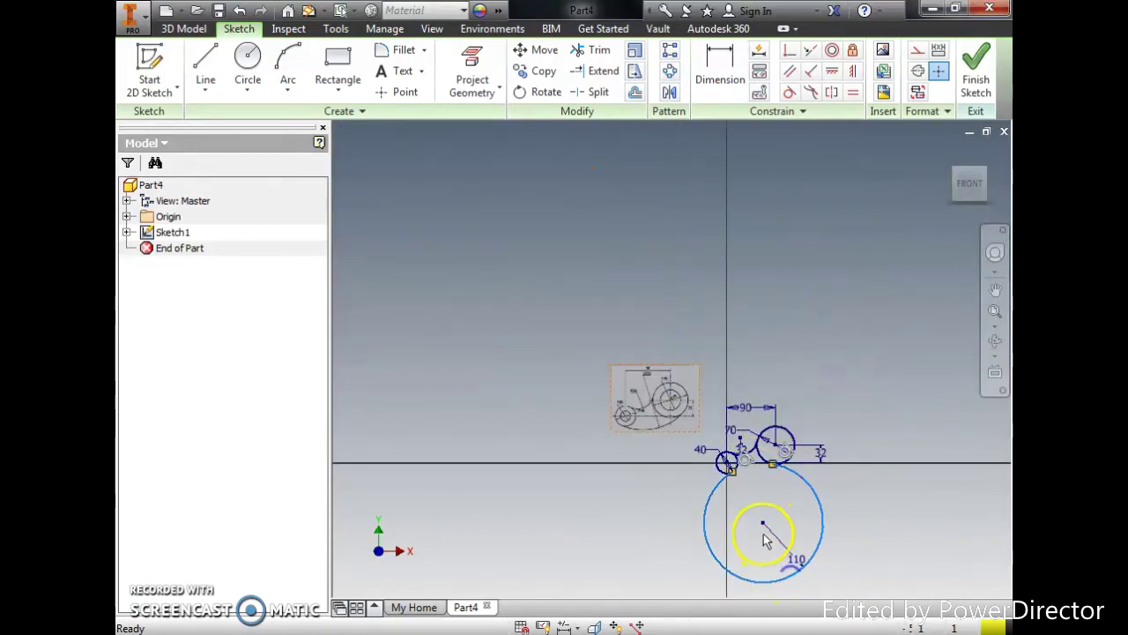
{"action": "left_click_drag", "start_coordinate": [765, 540], "coordinate": [750, 456]}
{"action": "scroll", "coordinate": [750, 467], "scroll_direction": "up", "scroll_amount": 3}
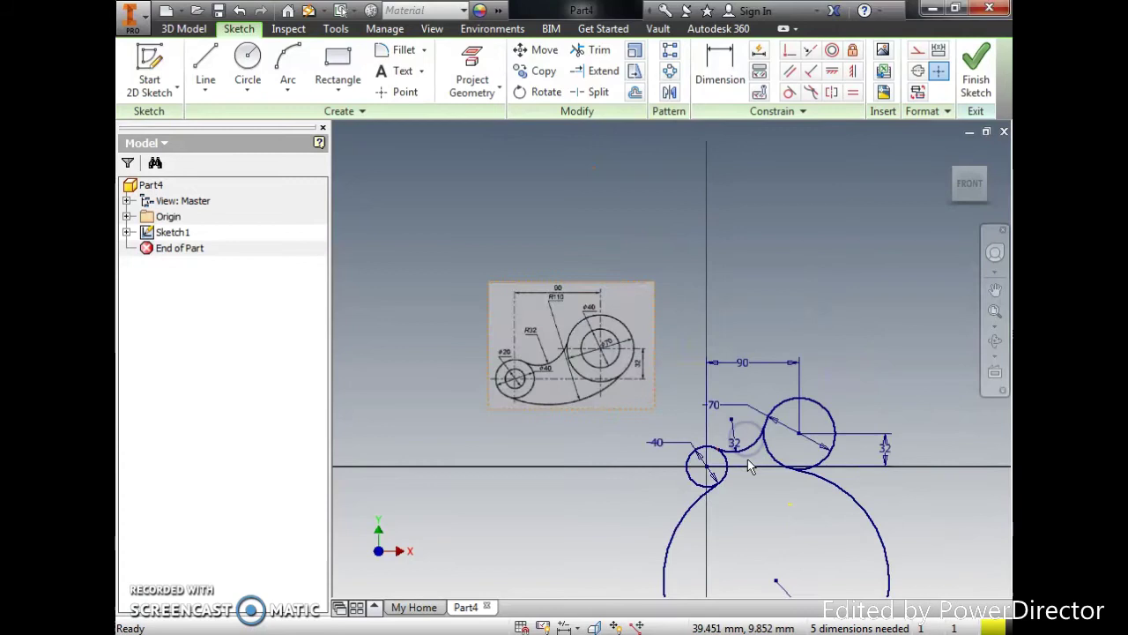
{"action": "mouse_move", "coordinate": [781, 585]}
{"action": "left_mouse_down"}
{"action": "mouse_move", "coordinate": [755, 428]}
{"action": "mouse_move", "coordinate": [756, 520]}
{"action": "left_mouse_up"}
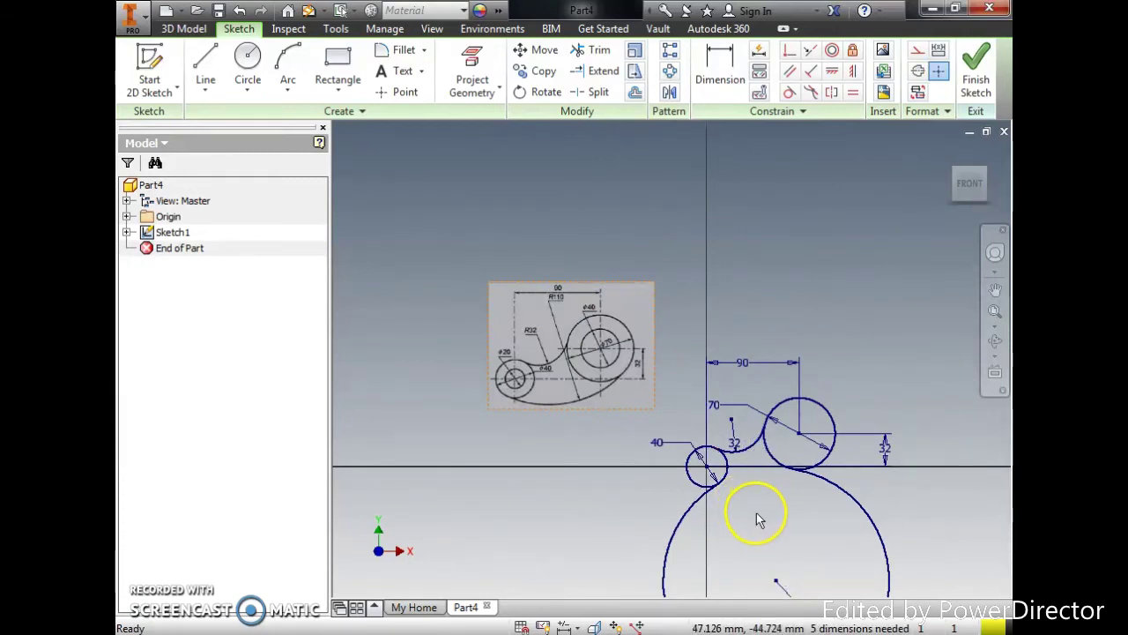
{"action": "left_click", "coordinate": [847, 501]}
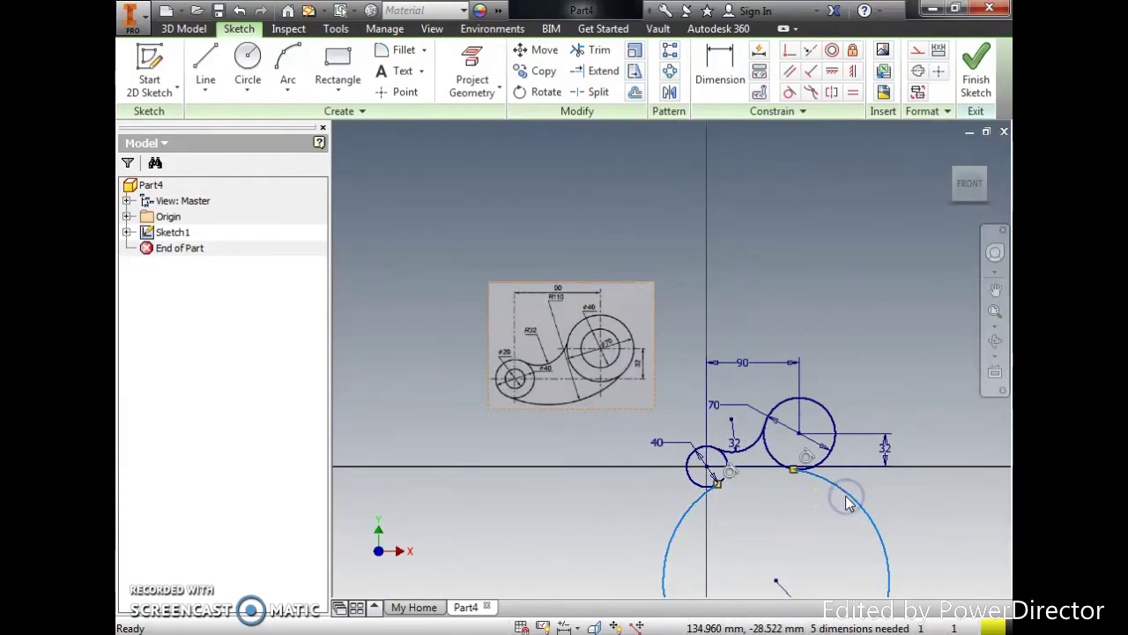
{"action": "key", "text": "Delete"}
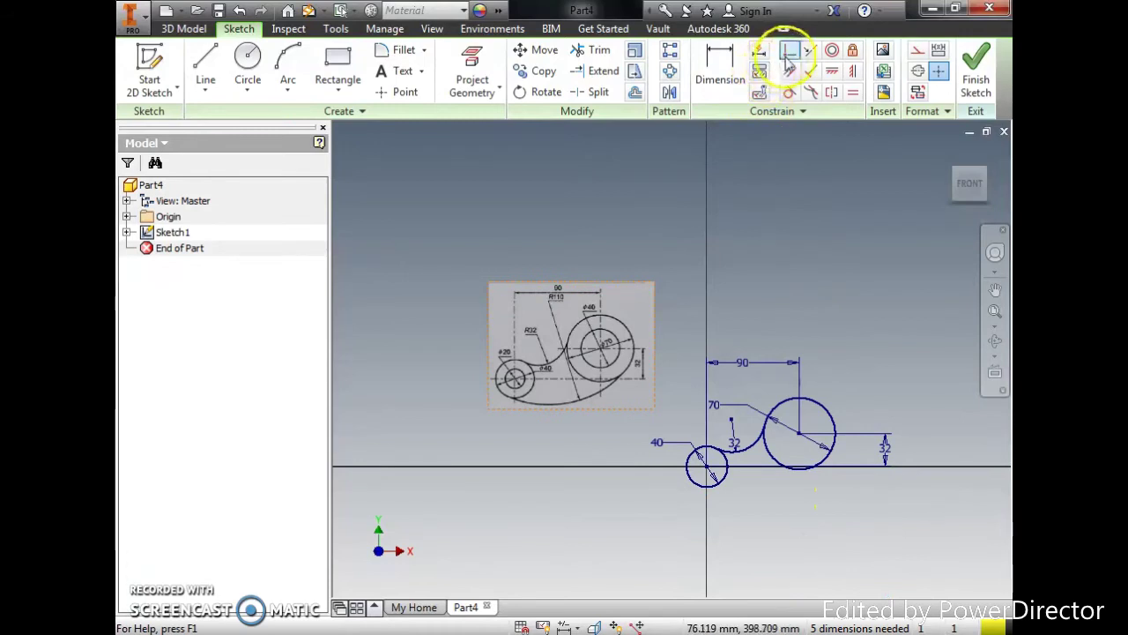
Draw a shallow, downward-bulging three-point arc from the small circle's lower right to the underside of the large circle
{"action": "left_click", "coordinate": [296, 60]}
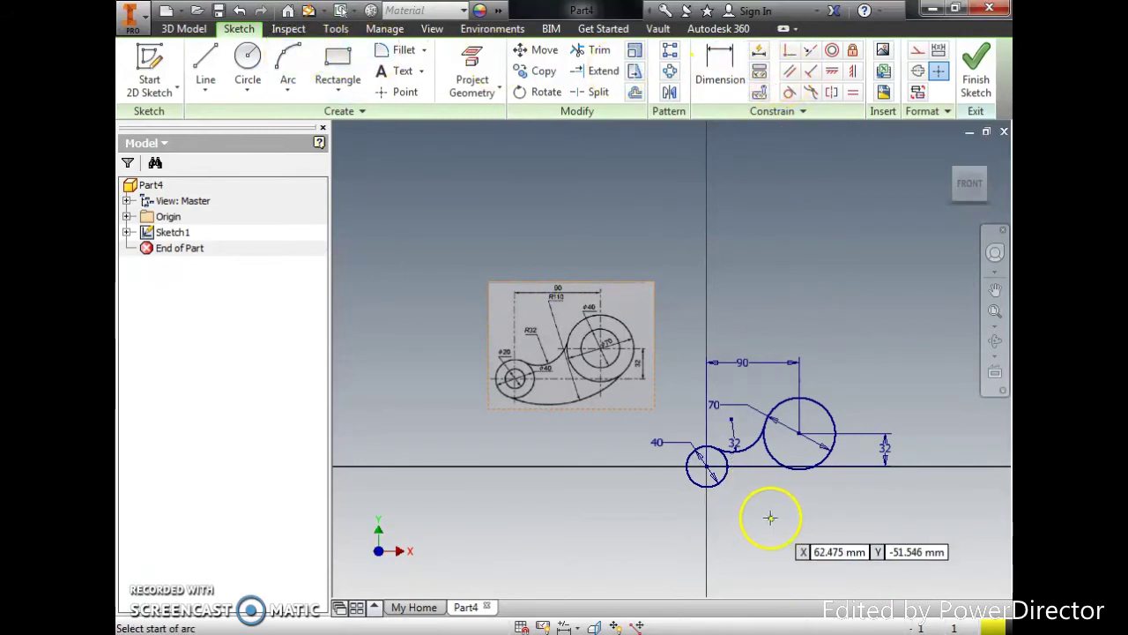
{"action": "scroll", "coordinate": [768, 517], "scroll_direction": "up", "scroll_amount": 3}
{"action": "left_click", "coordinate": [681, 441]}
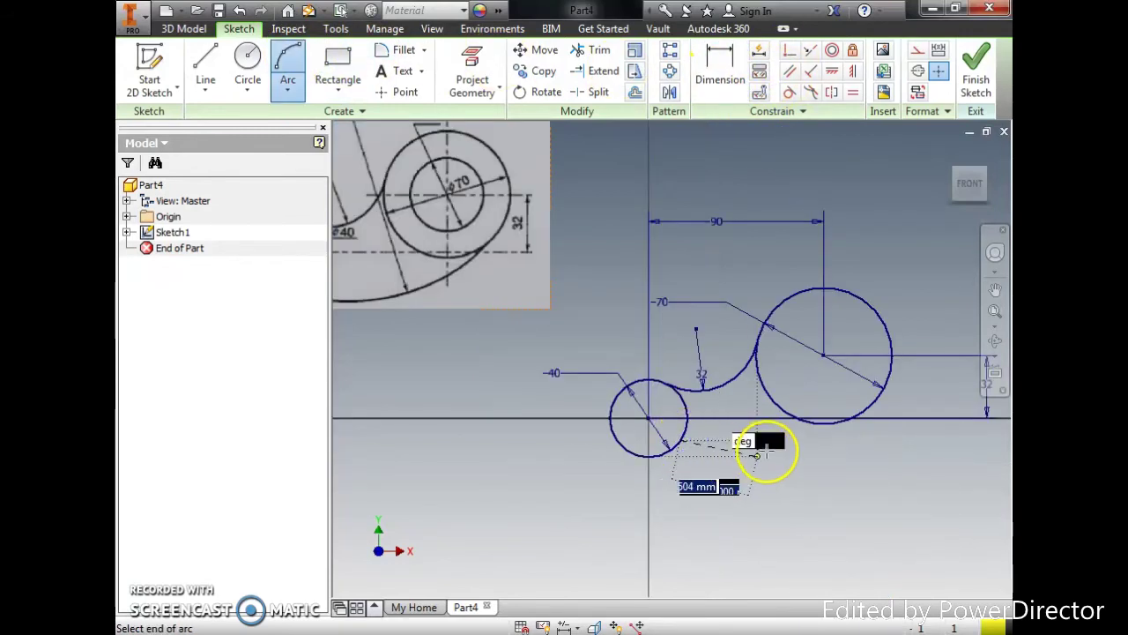
{"action": "left_click", "coordinate": [803, 422]}
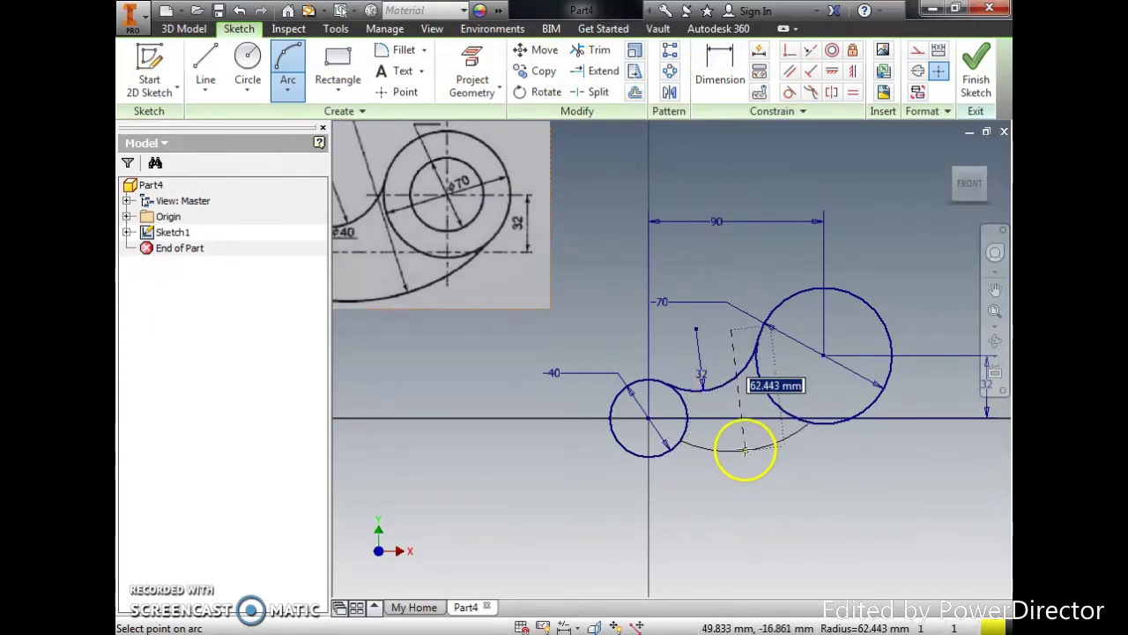
{"action": "left_click", "coordinate": [744, 443]}
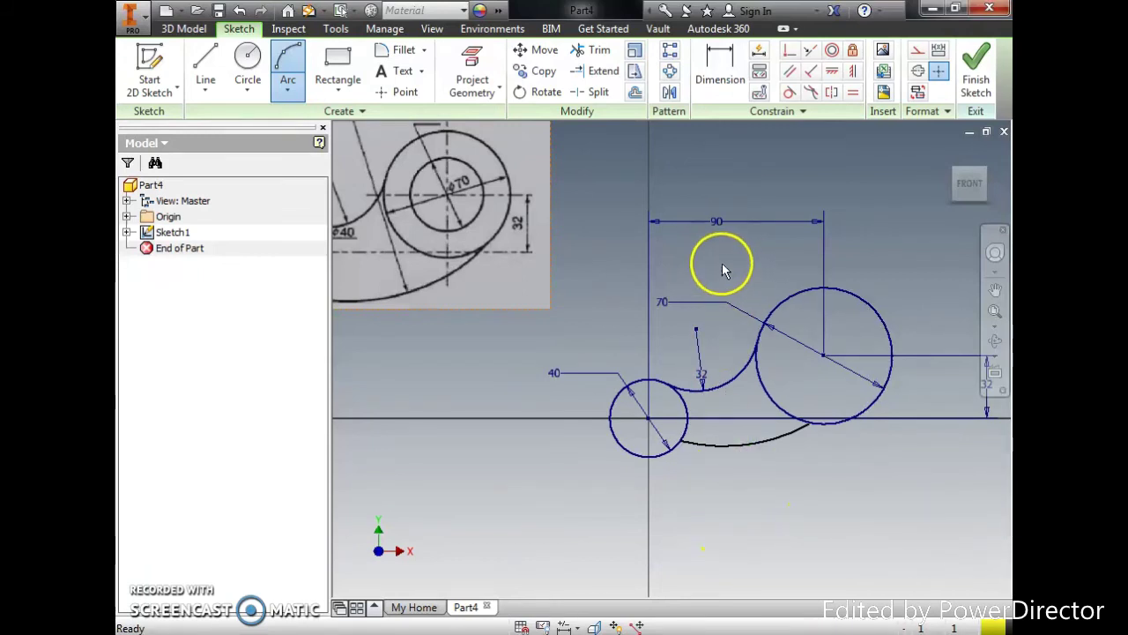
{"action": "key", "text": "Escape"}
{"action": "scroll", "coordinate": [768, 502], "scroll_direction": "down", "scroll_amount": 3}
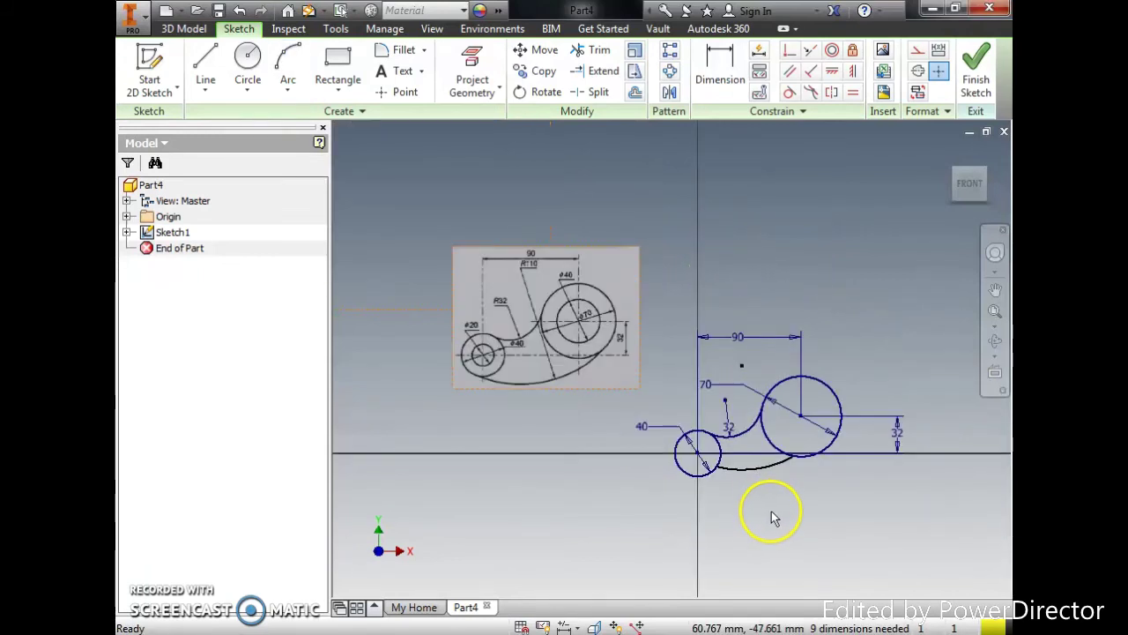
Constrain the new shallow lower arc tangent to both the small and the large circle
{"action": "left_click", "coordinate": [789, 92]}
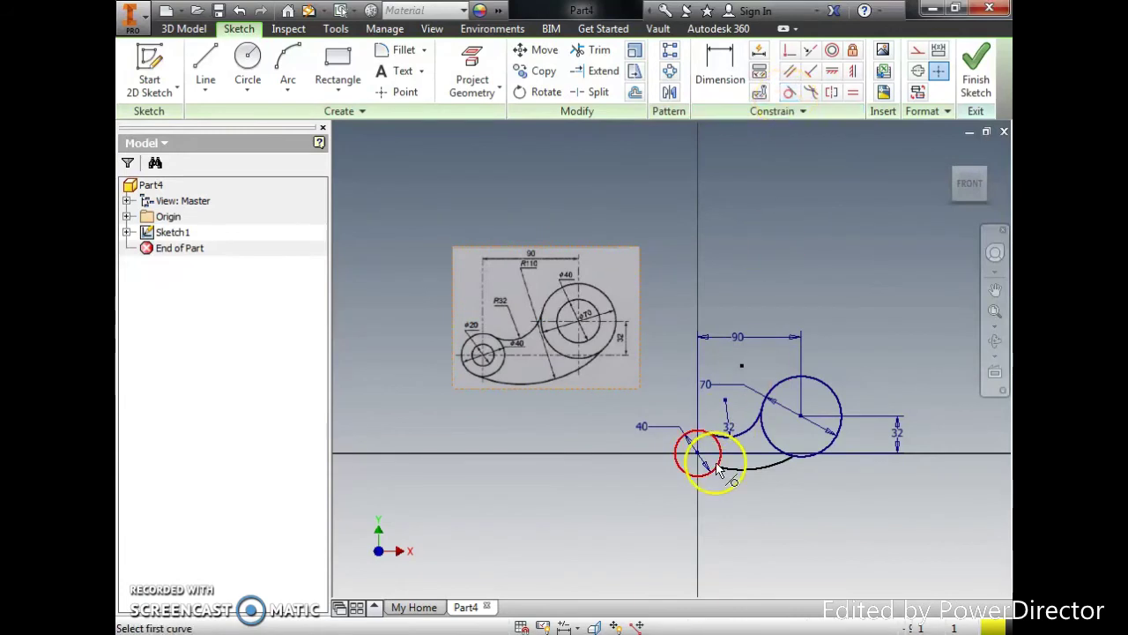
{"action": "left_click", "coordinate": [738, 478]}
{"action": "left_click", "coordinate": [711, 460]}
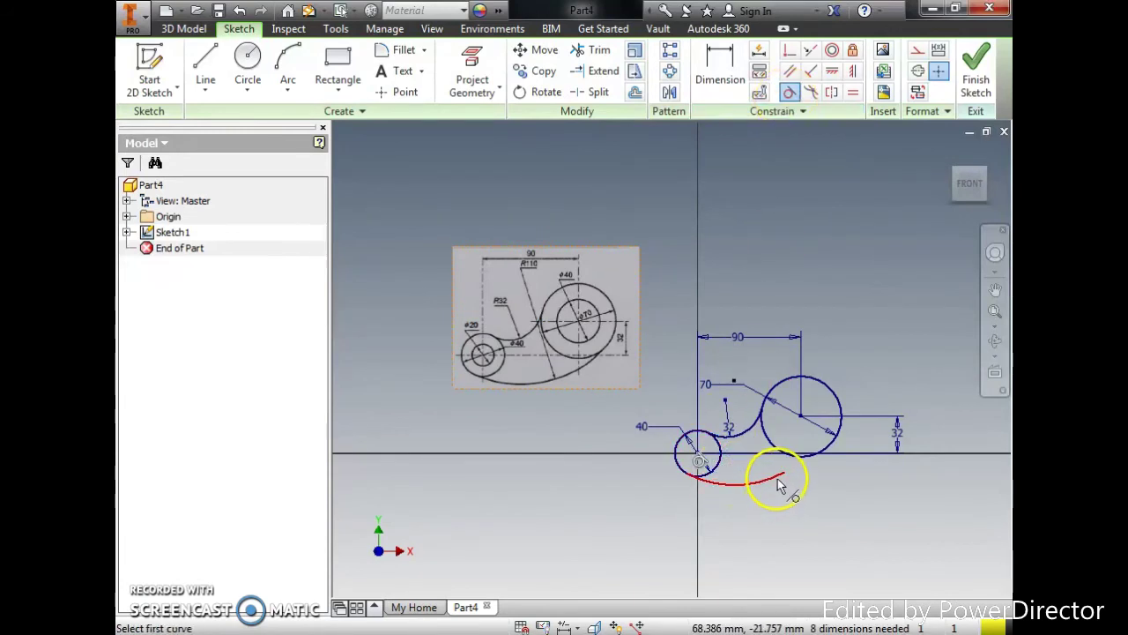
{"action": "left_click", "coordinate": [779, 484]}
{"action": "left_click", "coordinate": [781, 452]}
{"action": "key", "text": "Escape"}
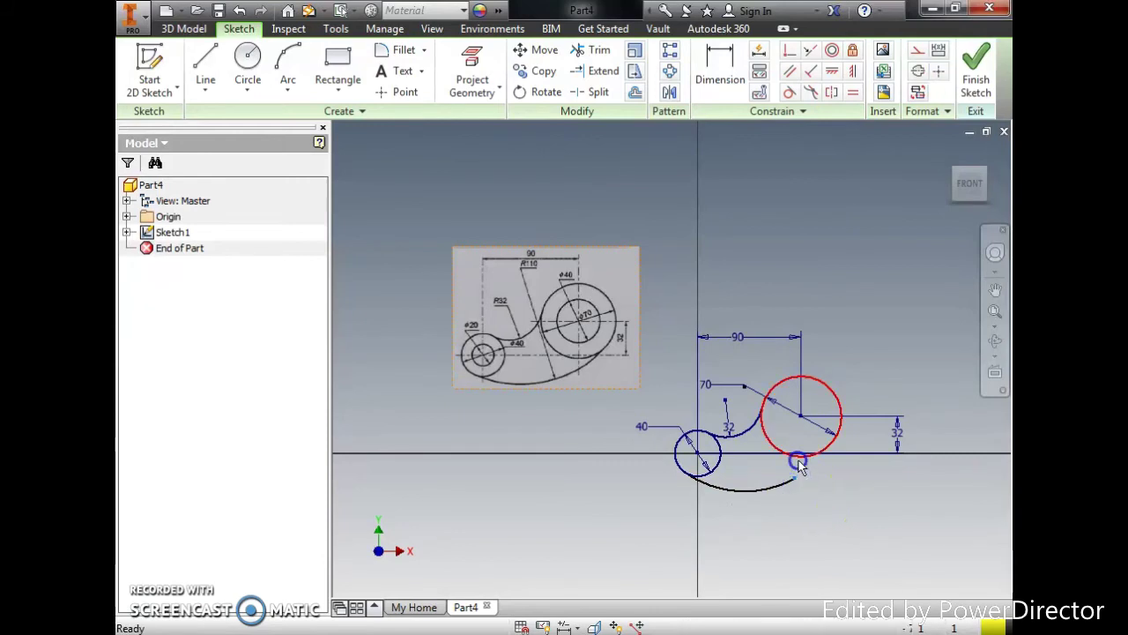
Attach the lower arc's free right endpoint to the lower right of the large circle
{"action": "left_click_drag", "start_coordinate": [798, 466], "coordinate": [836, 435]}
{"action": "left_click", "coordinate": [790, 50]}
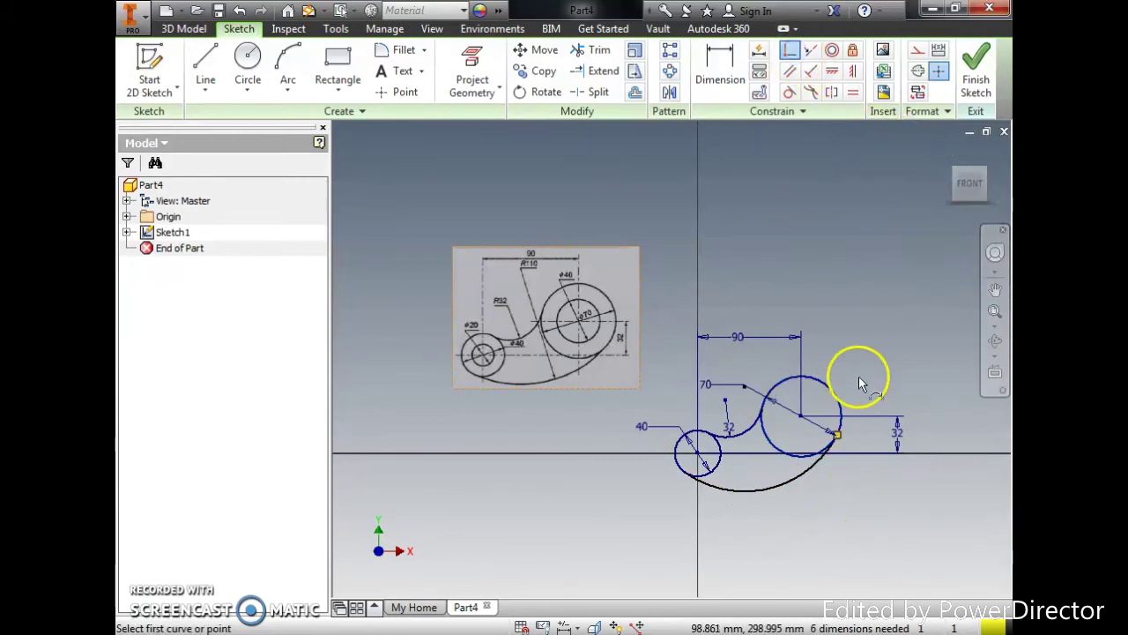
{"action": "left_click", "coordinate": [822, 520]}
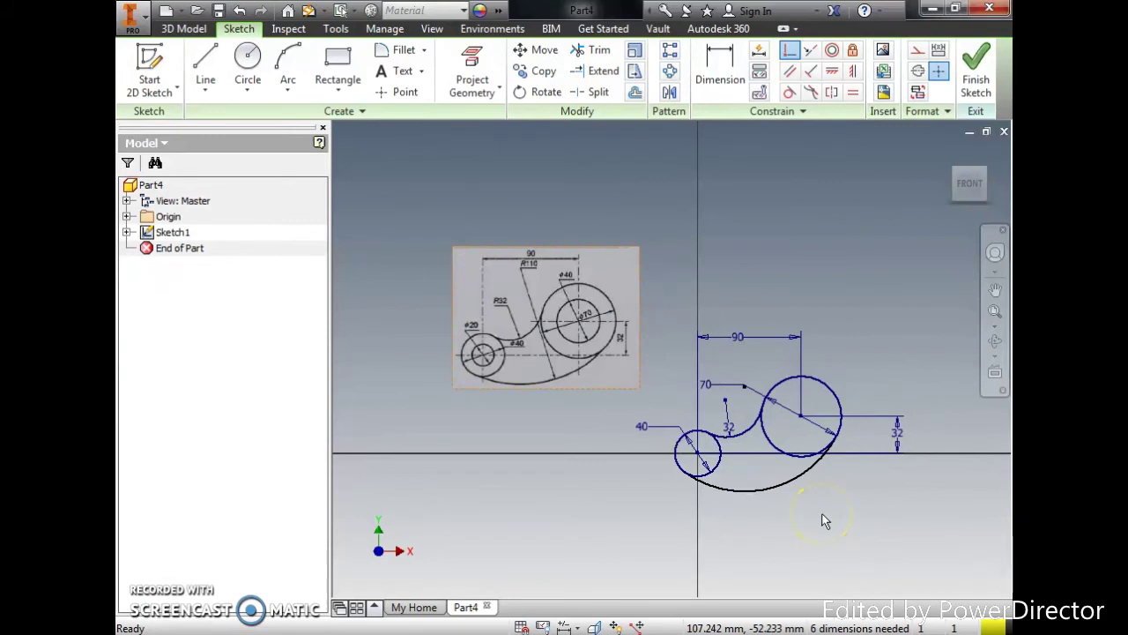
Dimension the radius of the attached lower arc as 110 mm
{"action": "left_click", "coordinate": [710, 75]}
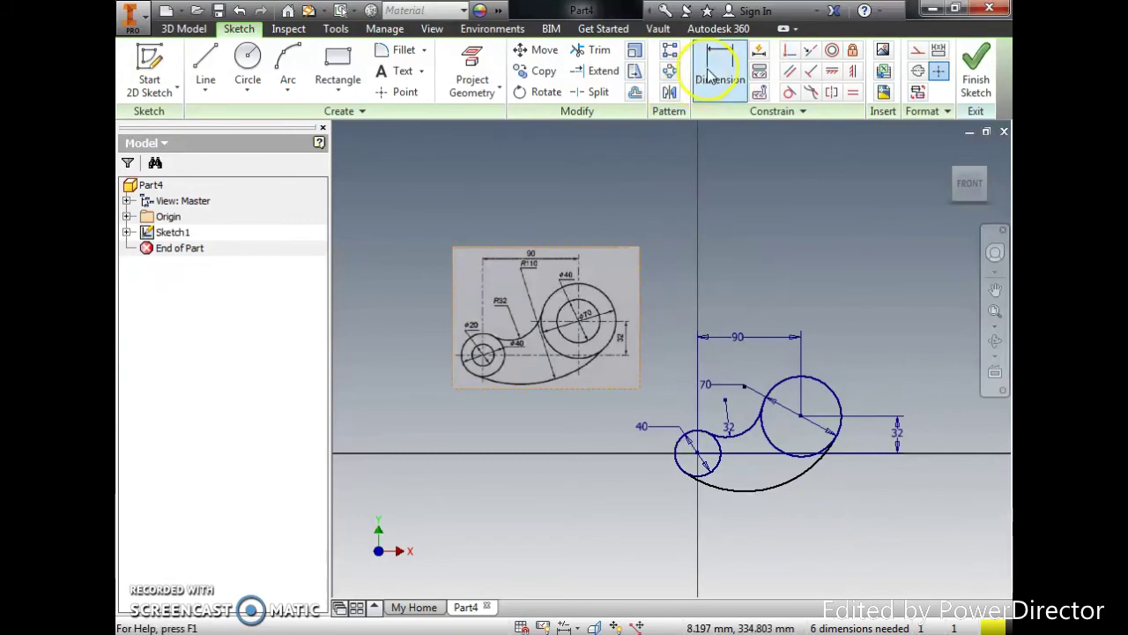
{"action": "left_click", "coordinate": [747, 490]}
{"action": "left_click", "coordinate": [752, 475]}
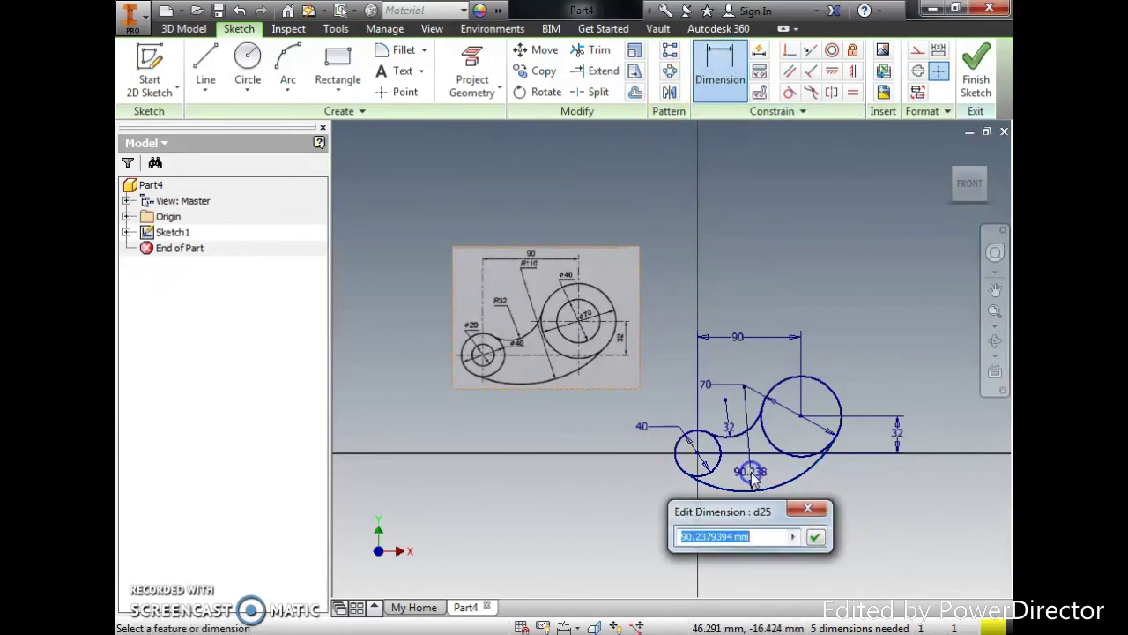
{"action": "key", "text": "Return"}
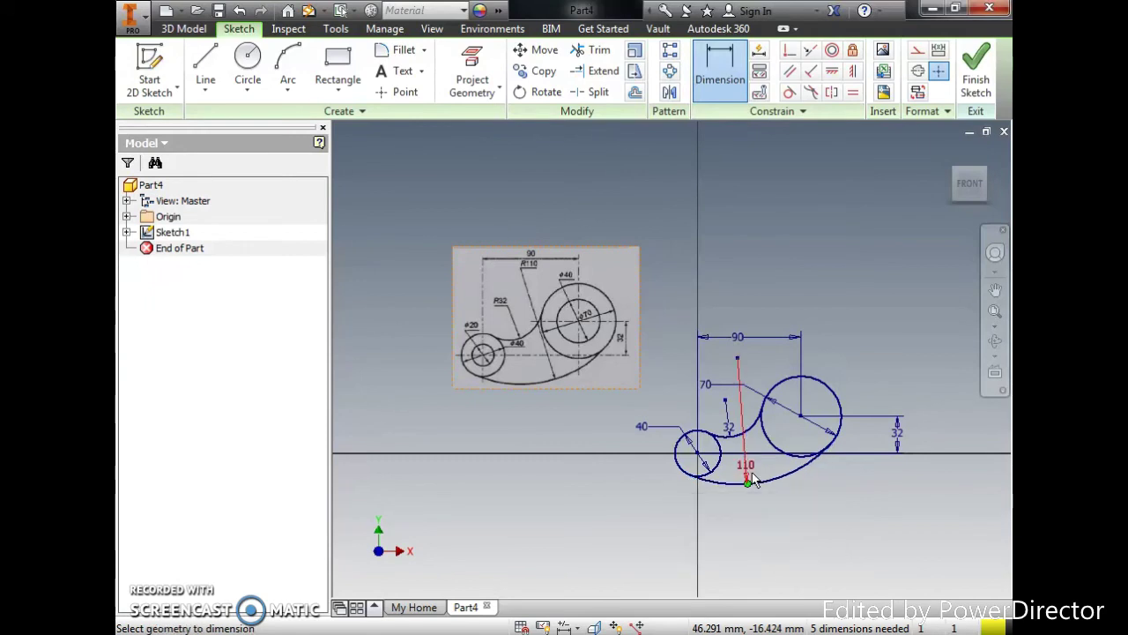
{"action": "key", "text": "Escape"}
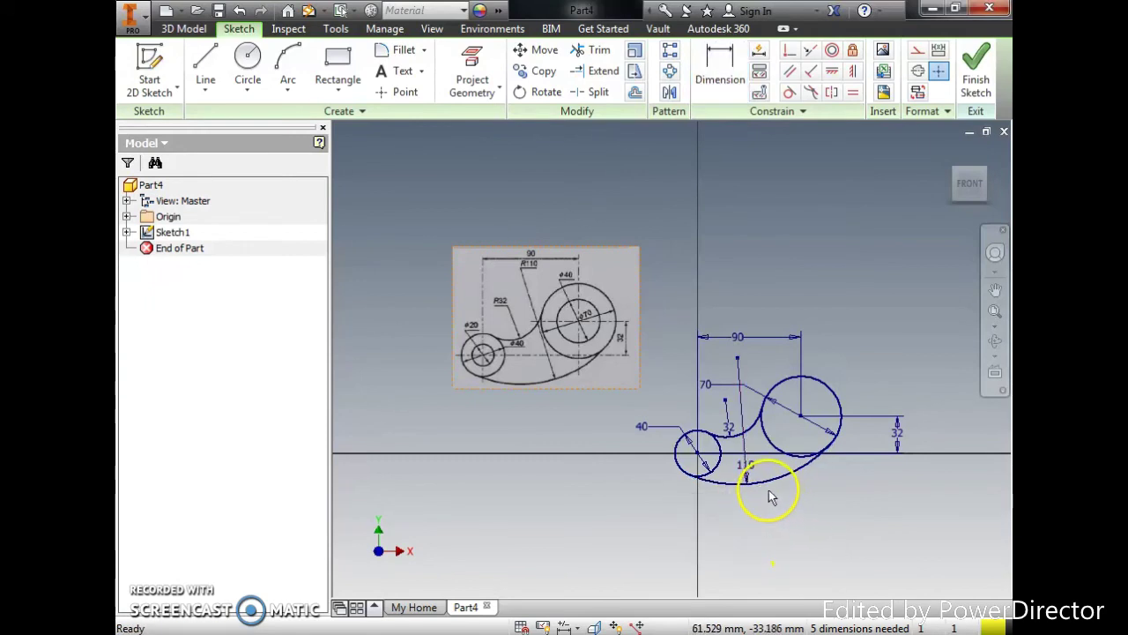
Draw concentric inner circles about 18 mm in diameter inside the small circle and about 35 mm inside the large circle
{"action": "scroll", "coordinate": [770, 496], "scroll_direction": "up", "scroll_amount": 1}
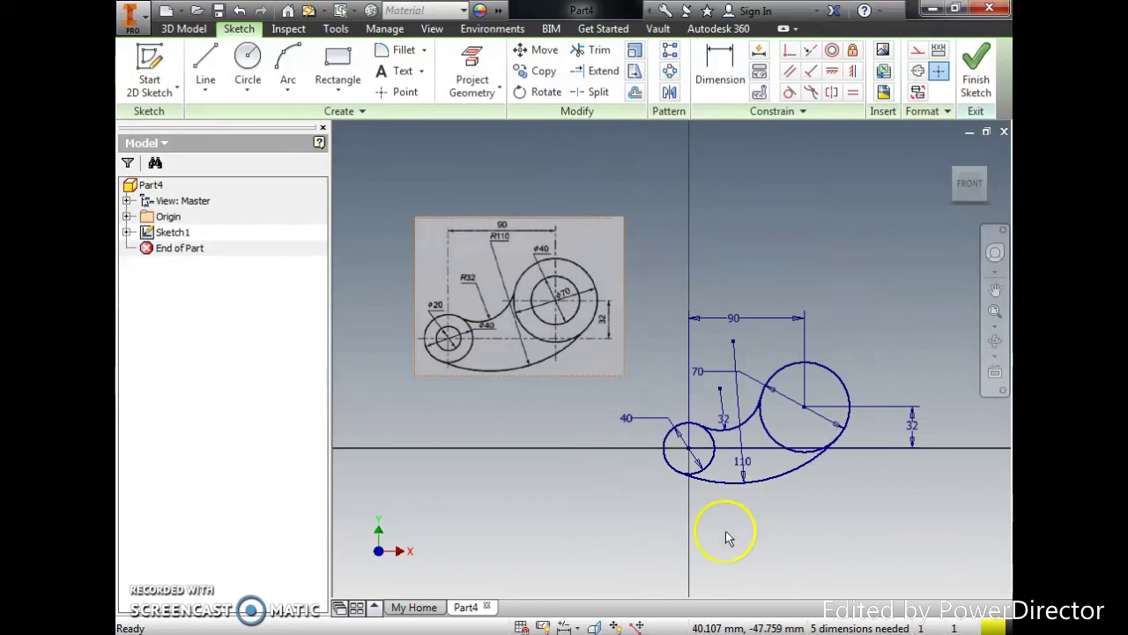
{"action": "left_click", "coordinate": [262, 63]}
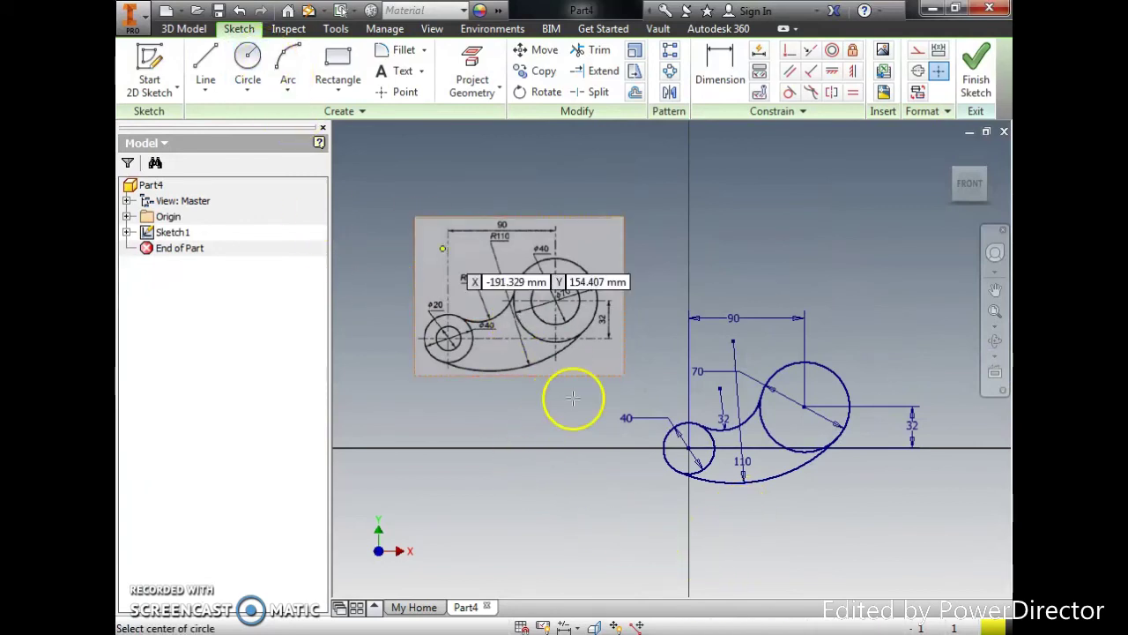
{"action": "left_click", "coordinate": [690, 451]}
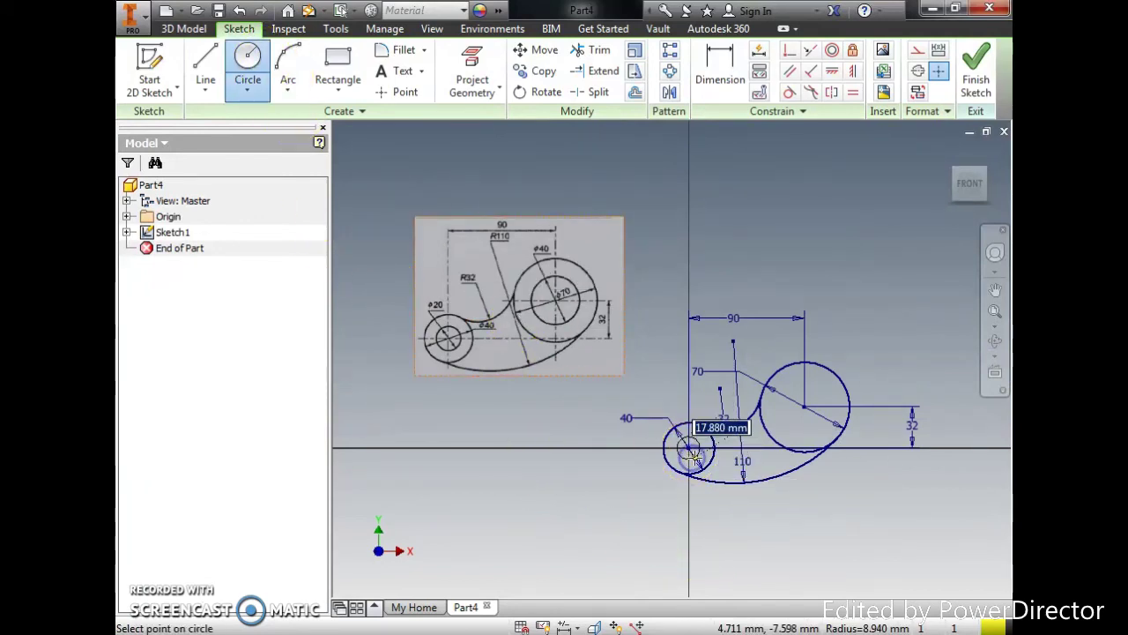
{"action": "left_click", "coordinate": [695, 458]}
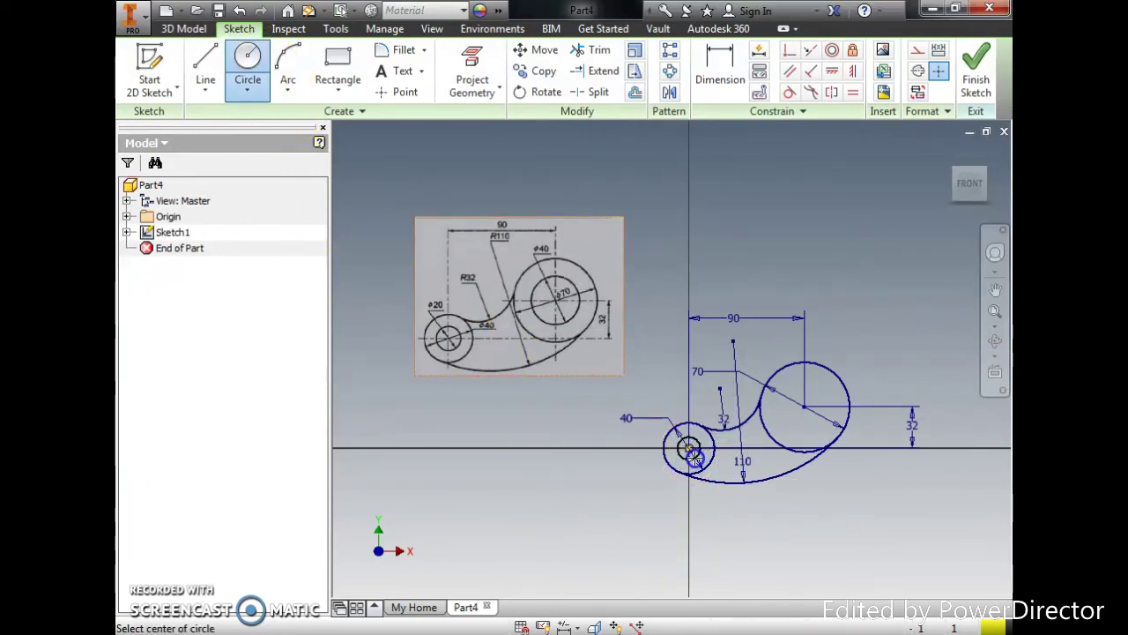
{"action": "left_click", "coordinate": [804, 406]}
{"action": "left_click", "coordinate": [817, 426]}
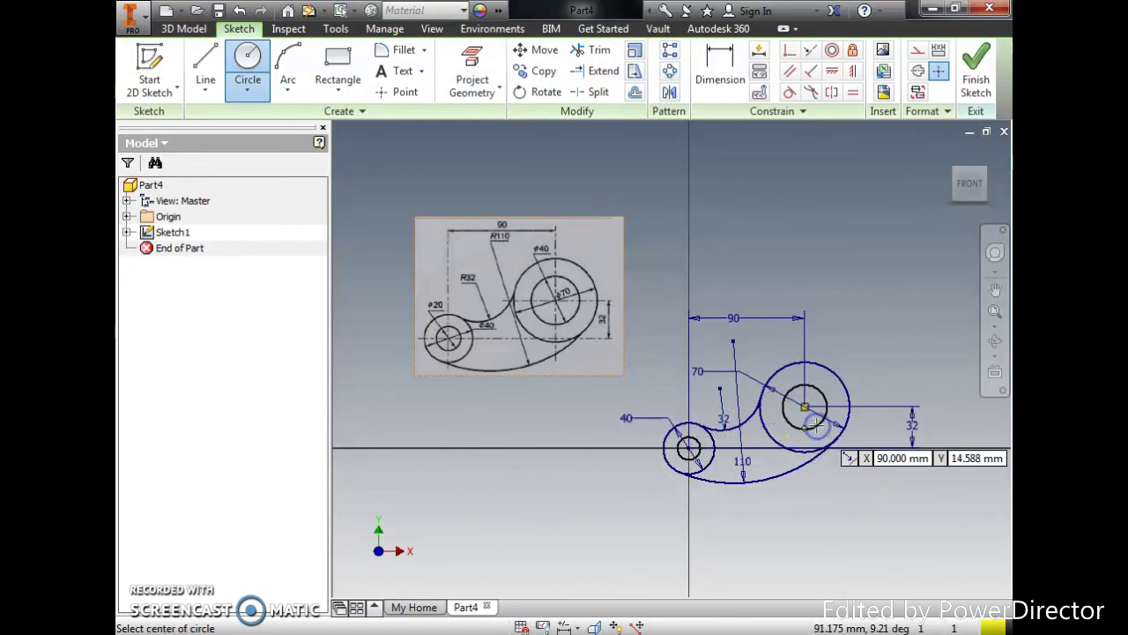
Dimension the small end's inner circle with a diameter of 20 mm
{"action": "left_click", "coordinate": [720, 66]}
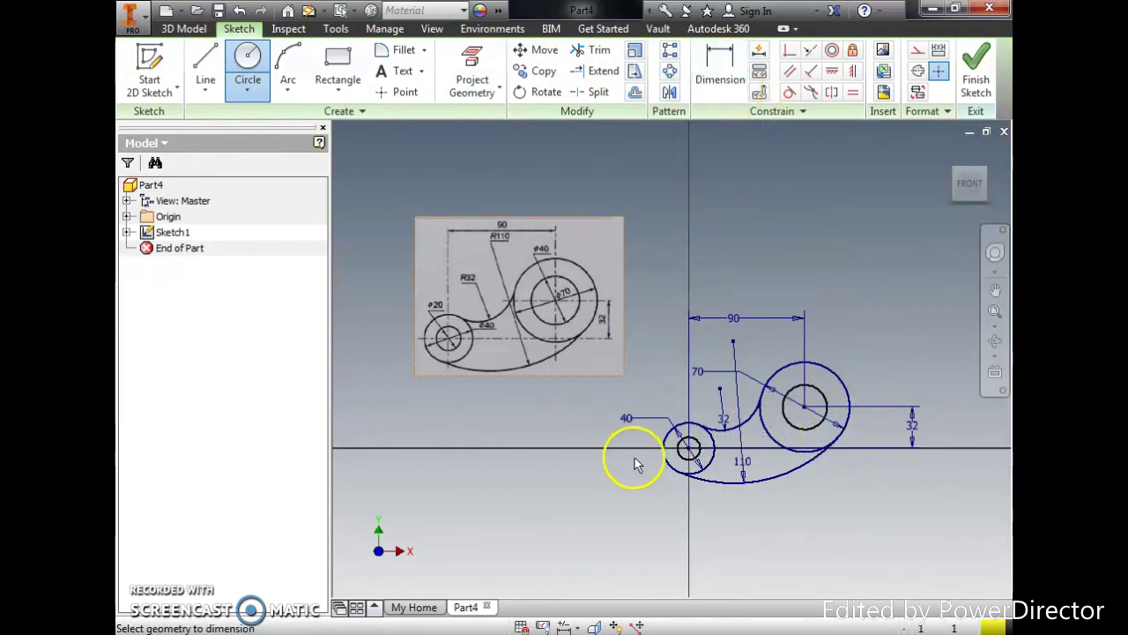
{"action": "left_click", "coordinate": [678, 449]}
{"action": "left_click", "coordinate": [638, 484]}
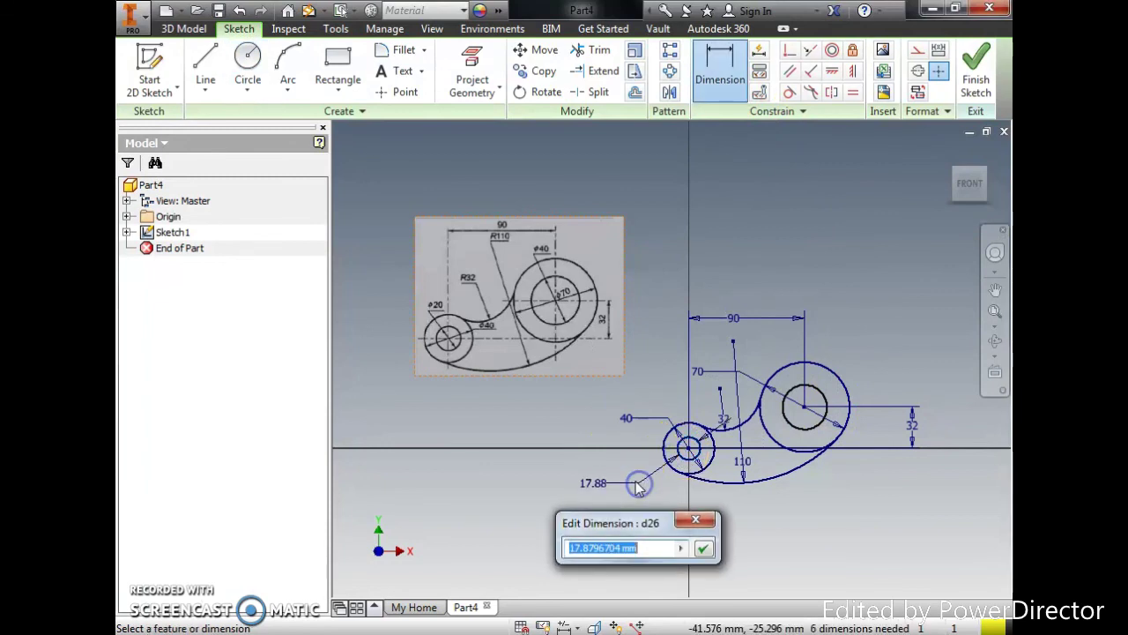
{"action": "type", "text": "20"}
{"action": "key", "text": "Return"}
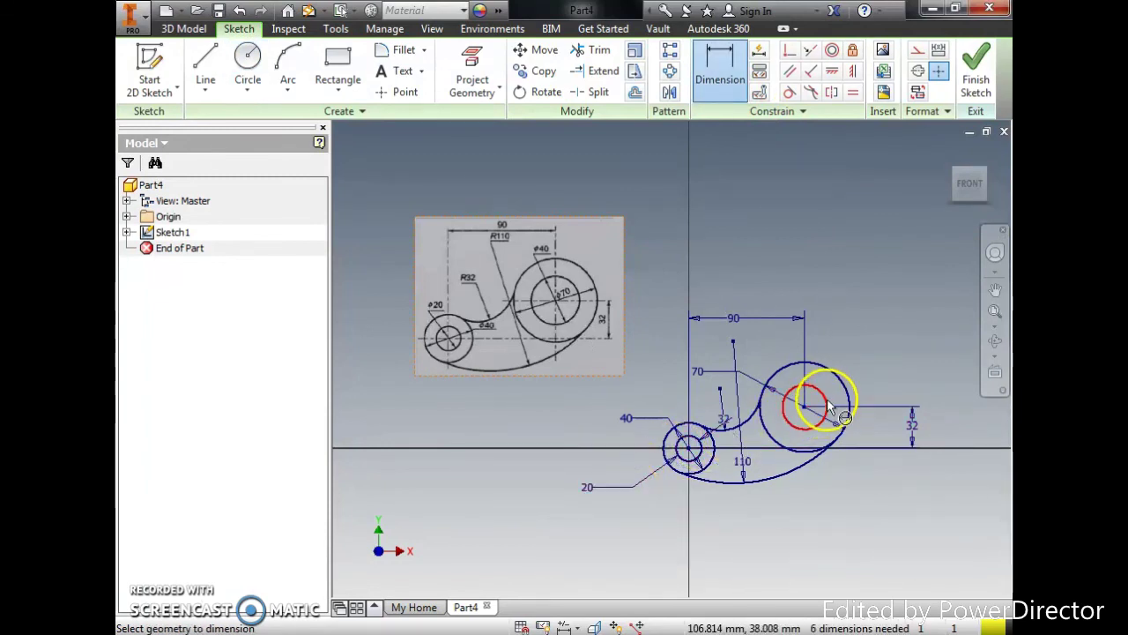
Dimension the large end's inner circle with a diameter of 40 mm
{"action": "left_click", "coordinate": [842, 372]}
{"action": "left_click", "coordinate": [850, 343]}
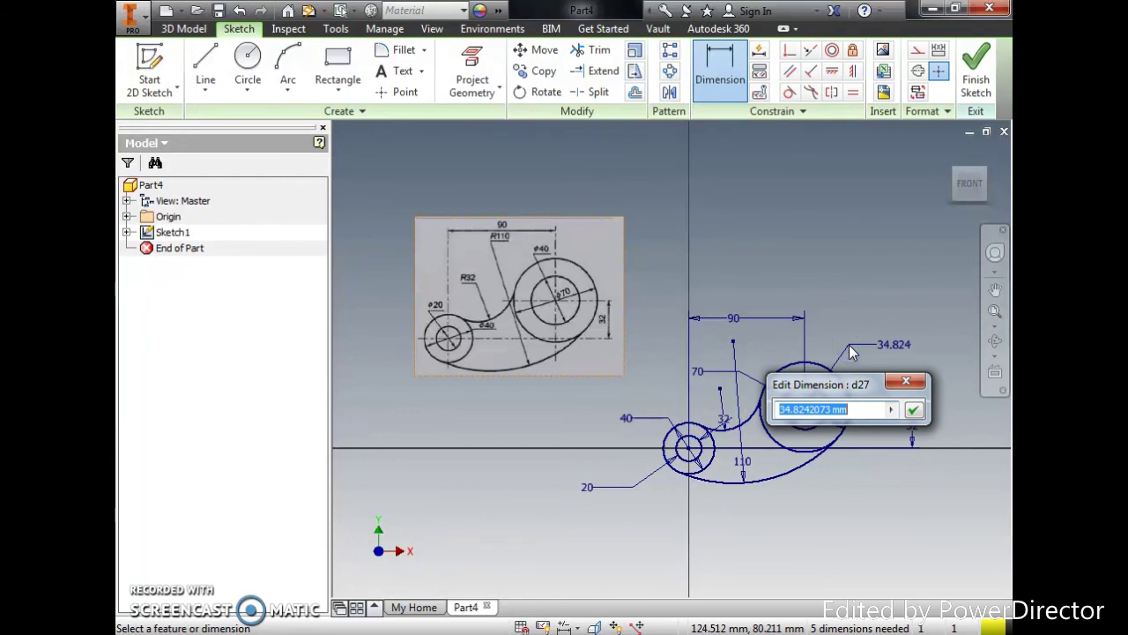
{"action": "type", "text": "40"}
{"action": "key", "text": "Return"}
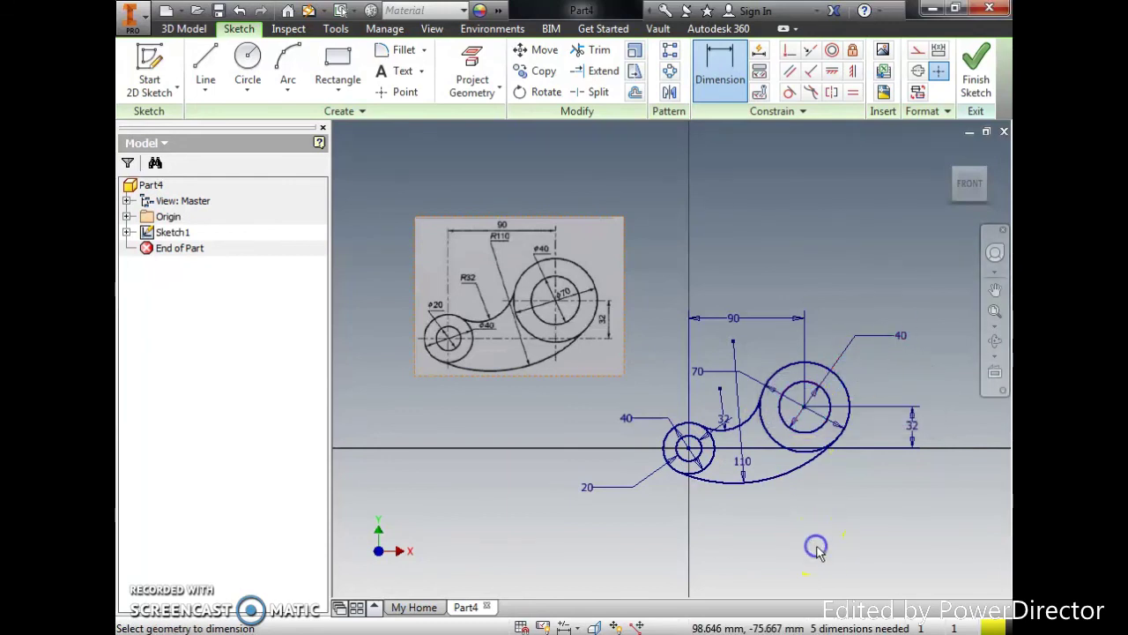
{"action": "middle_click_drag", "start_coordinate": [815, 541], "coordinate": [813, 527]}
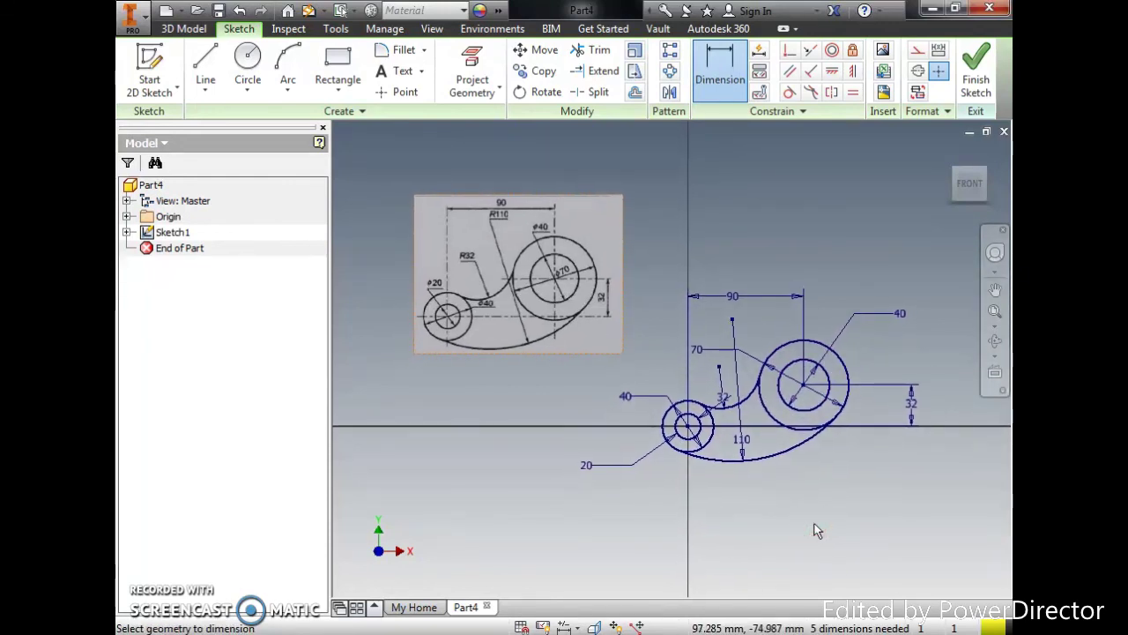